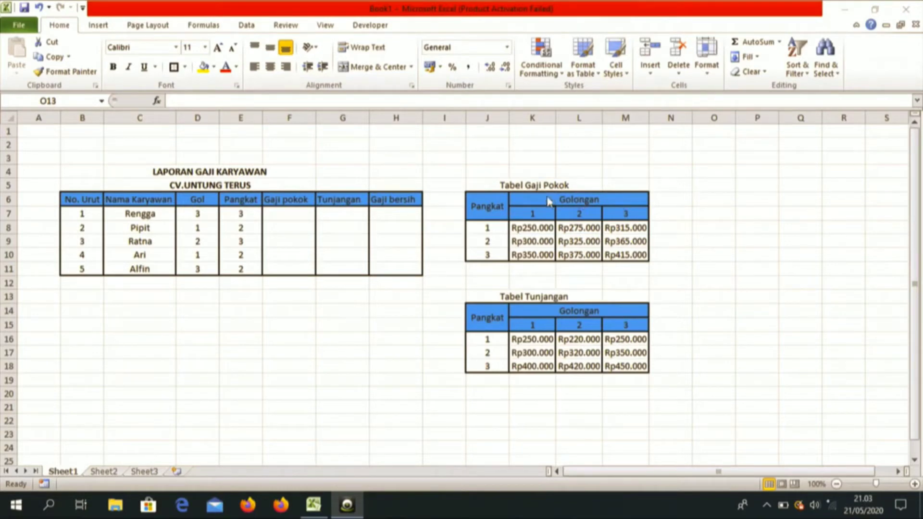
# Start an INDEX formula in the first Gaji pokok cell, F7, with the absolute range $K$8:$M$10 as its array
pyautogui.hotkey('alt', 'Tab')
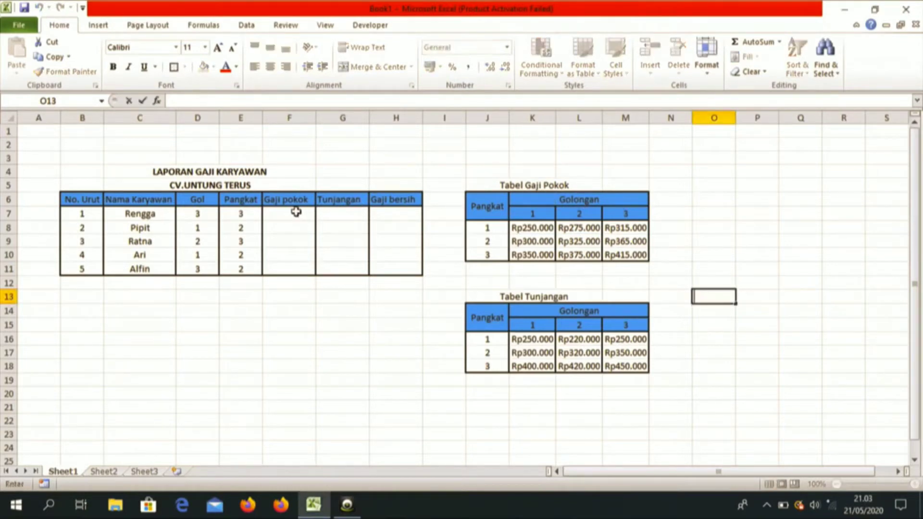
pyautogui.click(296, 212)
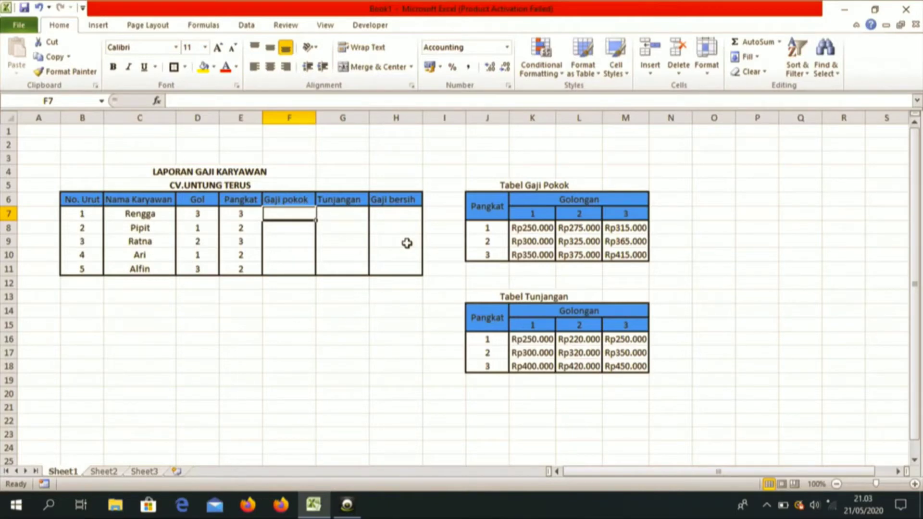
pyautogui.write('=')
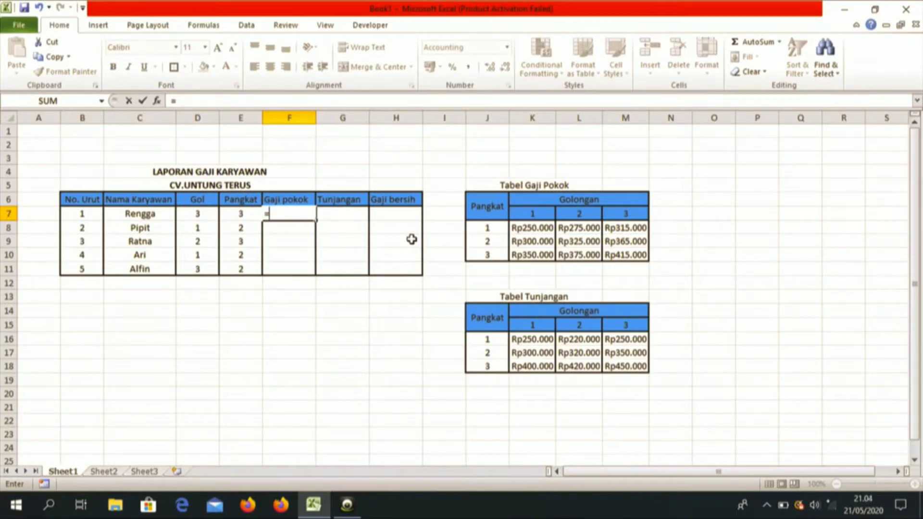
pyautogui.press('capslock')
pyautogui.write('I')
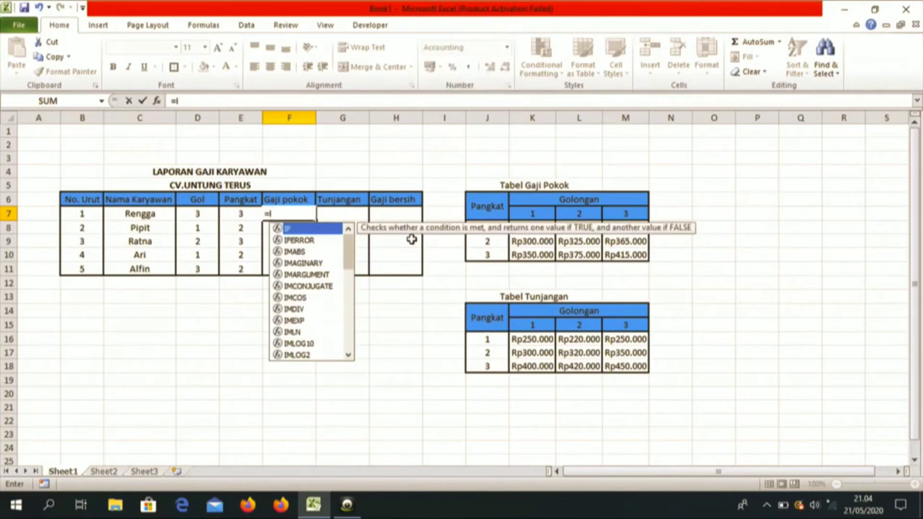
pyautogui.write('NDEX')
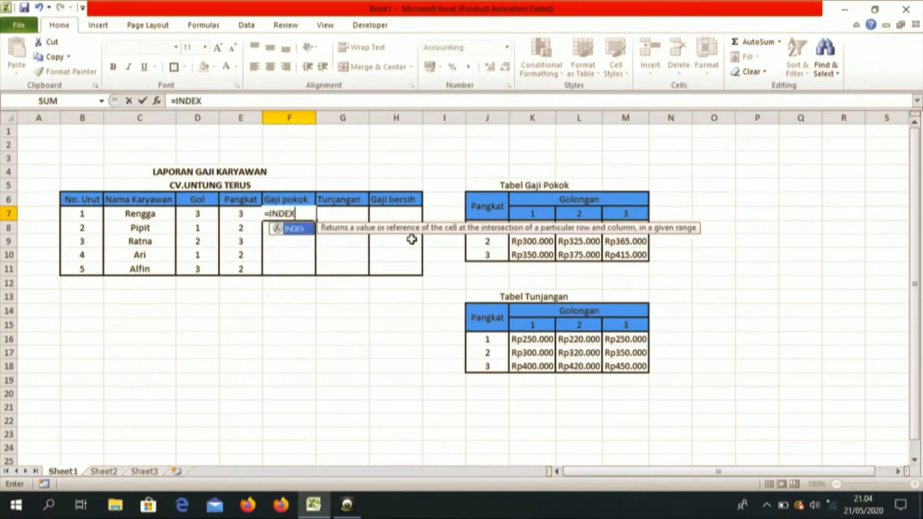
pyautogui.write('(')
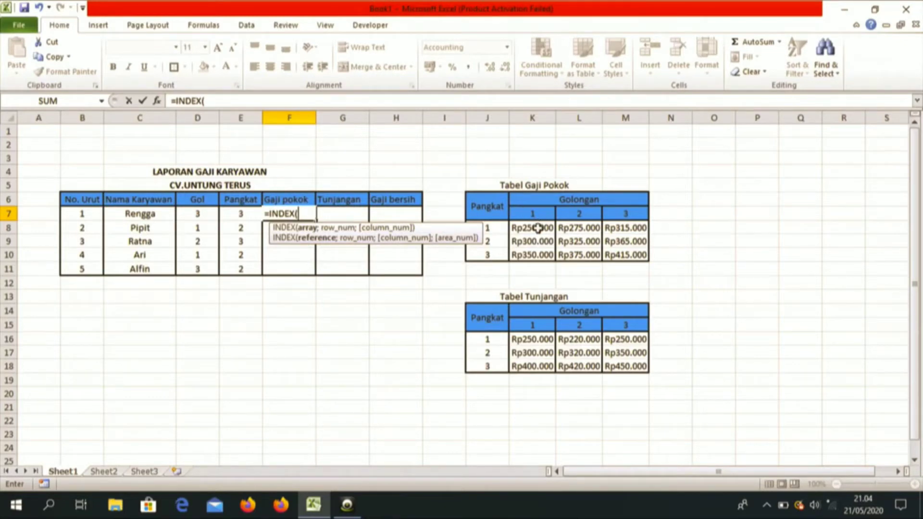
pyautogui.moveTo(537, 228); pyautogui.dragTo(620, 248)
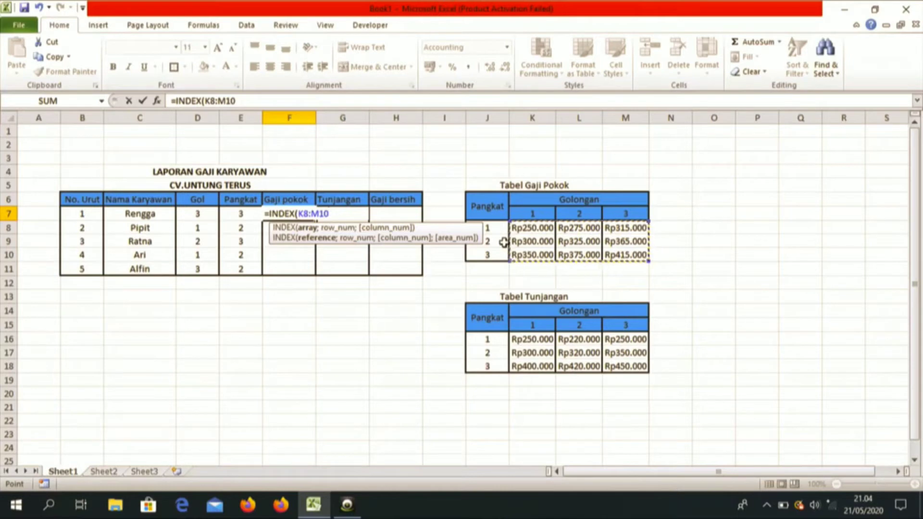
pyautogui.press('F4')
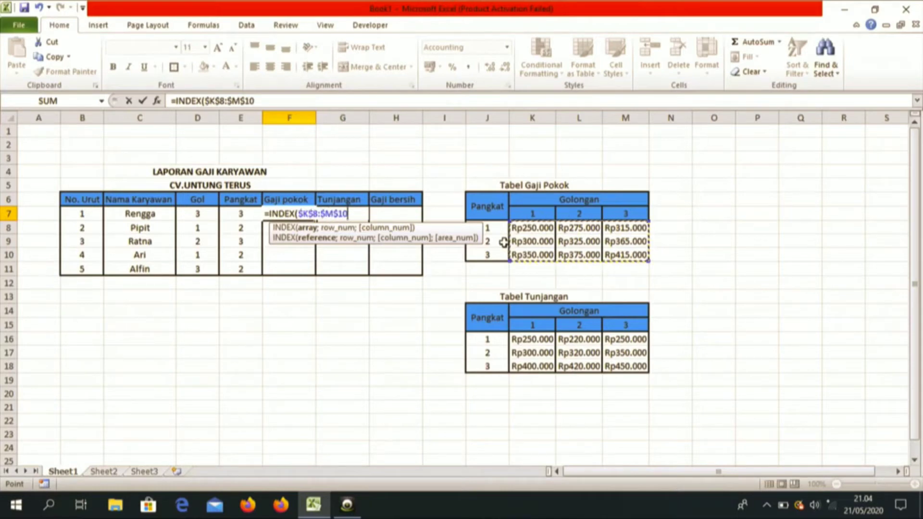
# Complete the INDEX formula in F7 with E7 as the row number and D7 as the column number
pyautogui.write(';')
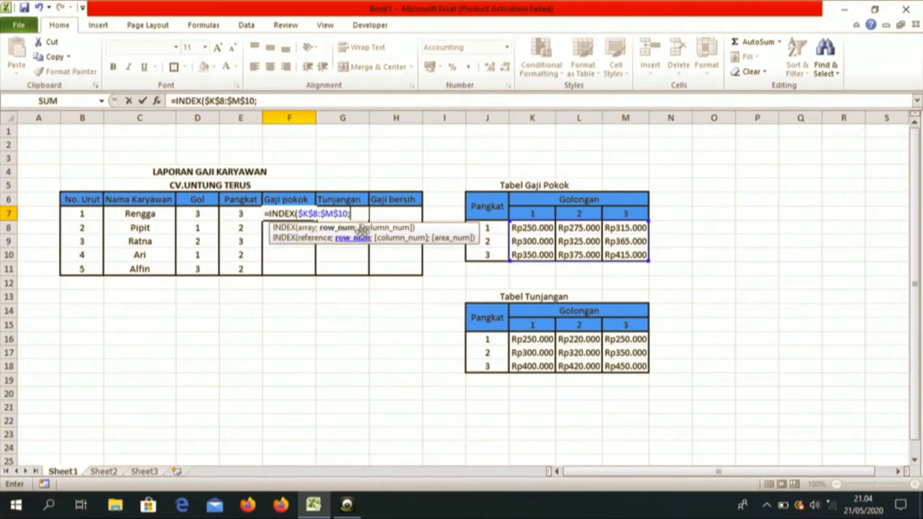
pyautogui.click(247, 214)
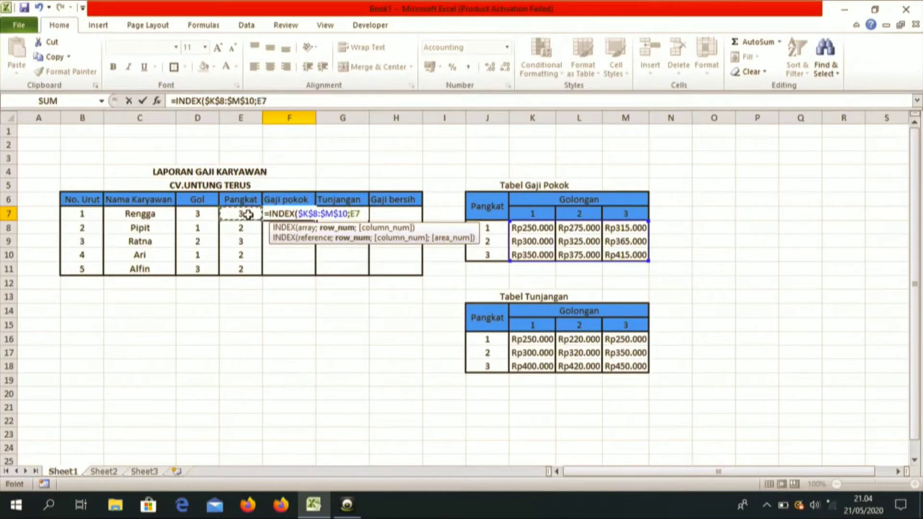
pyautogui.write(';')
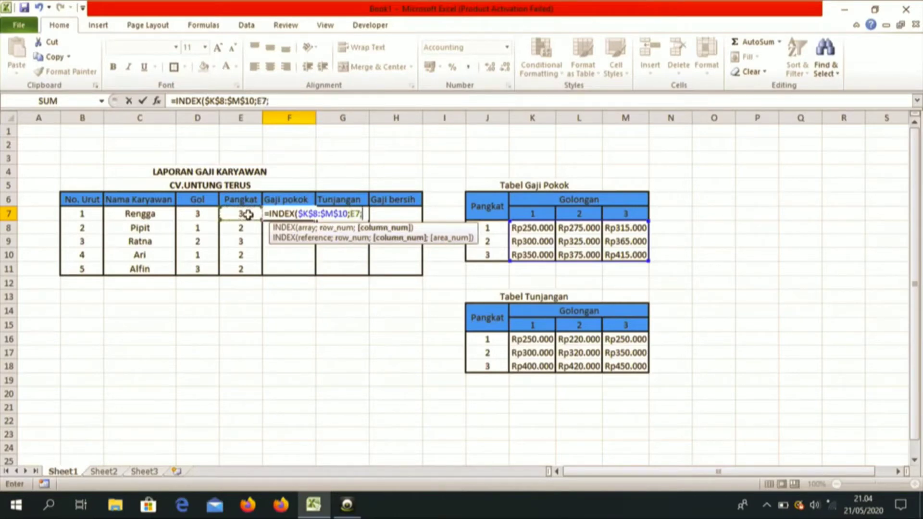
pyautogui.click(204, 216)
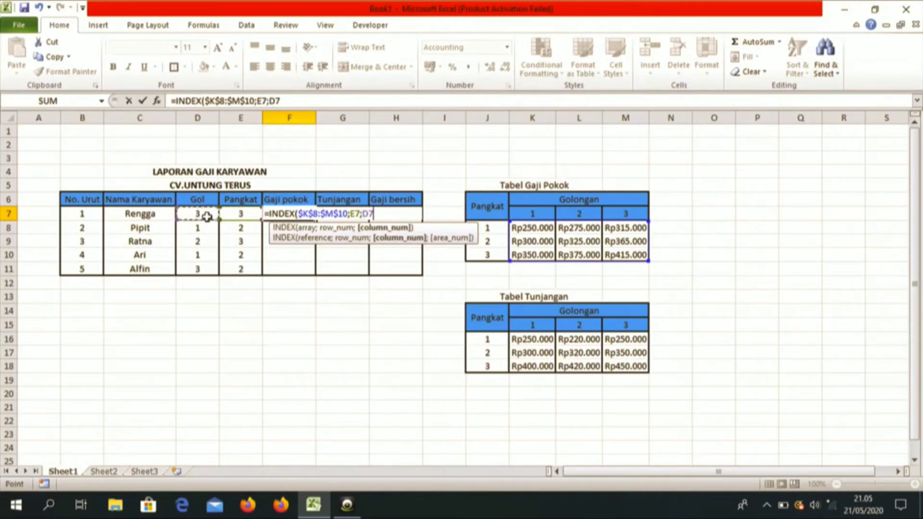
pyautogui.write(')')
pyautogui.press('Return')
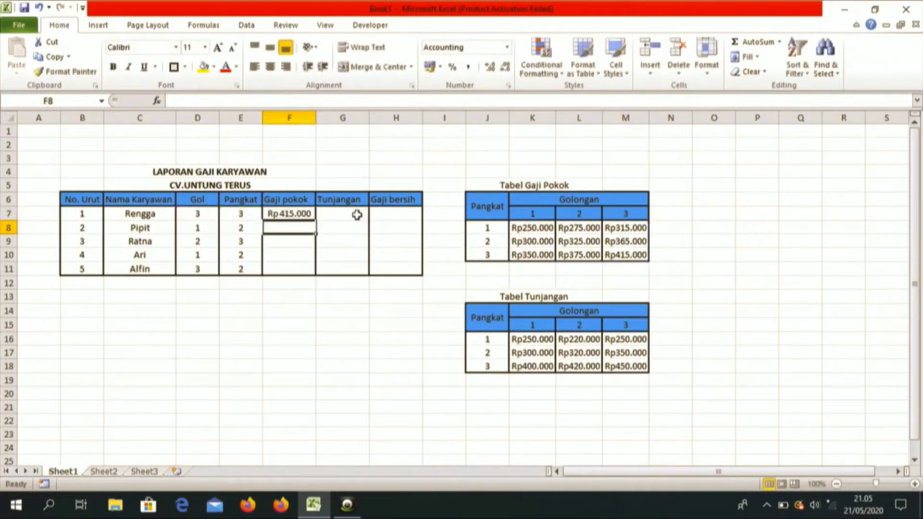
# Fill the Gaji pokok formula from F7 down to F11 and restore the cells' borders with all borders and a thick box border
pyautogui.click(303, 213)
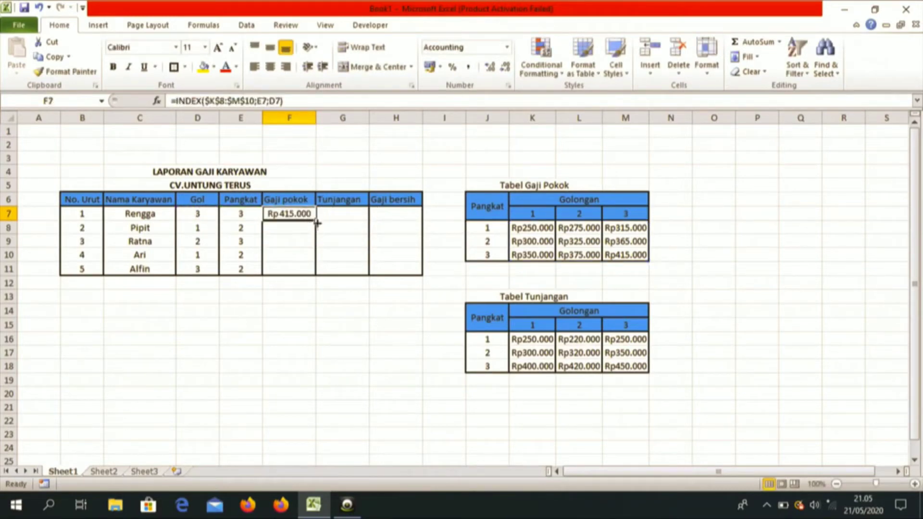
pyautogui.moveTo(316, 219); pyautogui.dragTo(312, 271)
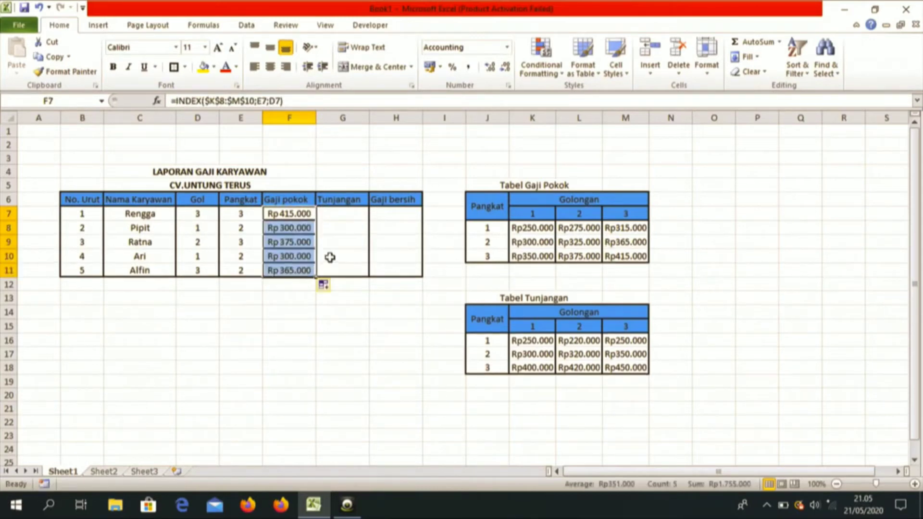
pyautogui.click(185, 67)
pyautogui.click(196, 160)
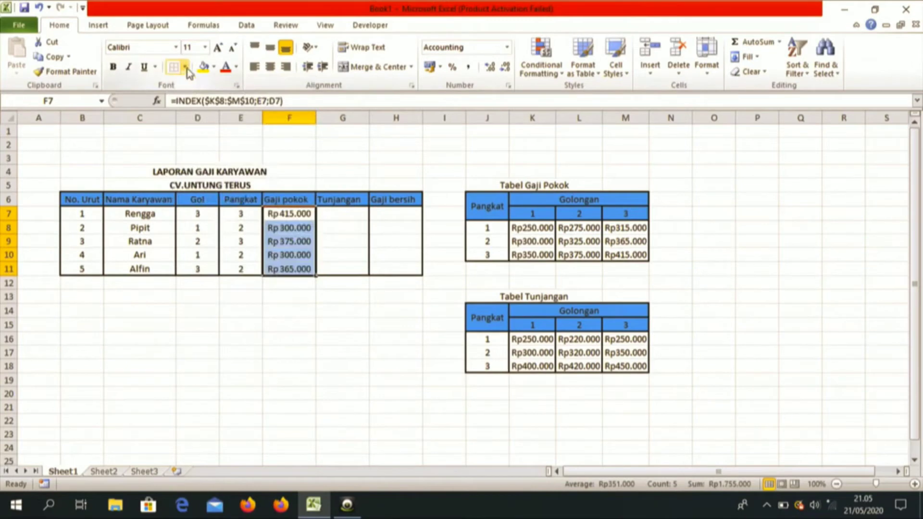
pyautogui.click(185, 67)
pyautogui.click(187, 205)
pyautogui.click(293, 240)
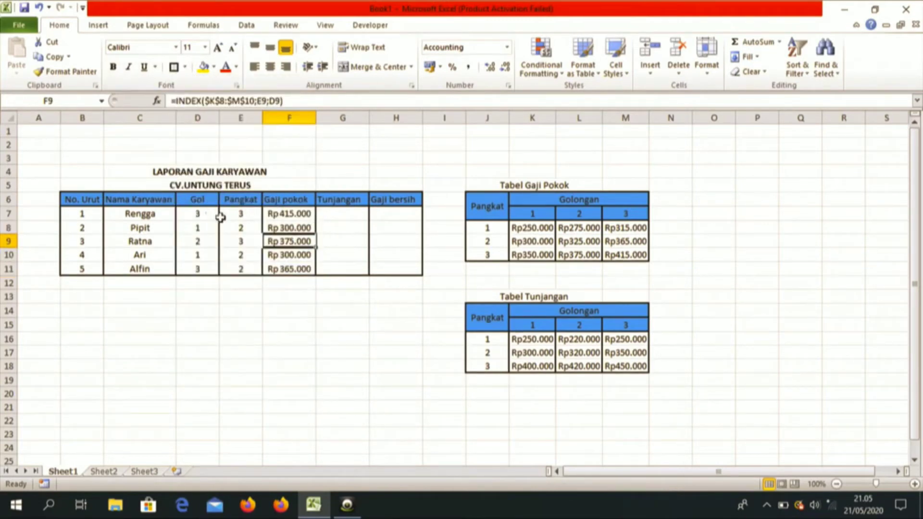
# Check the Gaji pokok result in row 7 against its Gol and Pangkat values in the Tabel Gaji Pokok
pyautogui.click(198, 214)
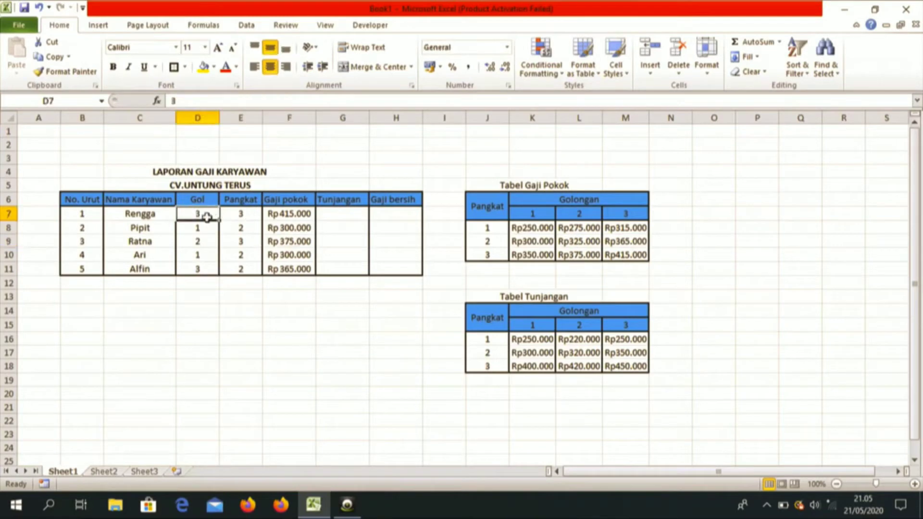
pyautogui.click(237, 215)
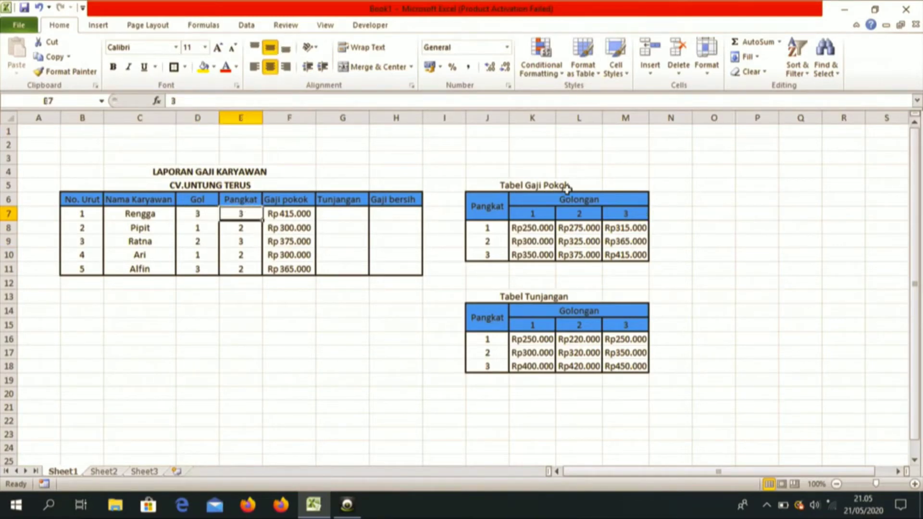
pyautogui.click(208, 215)
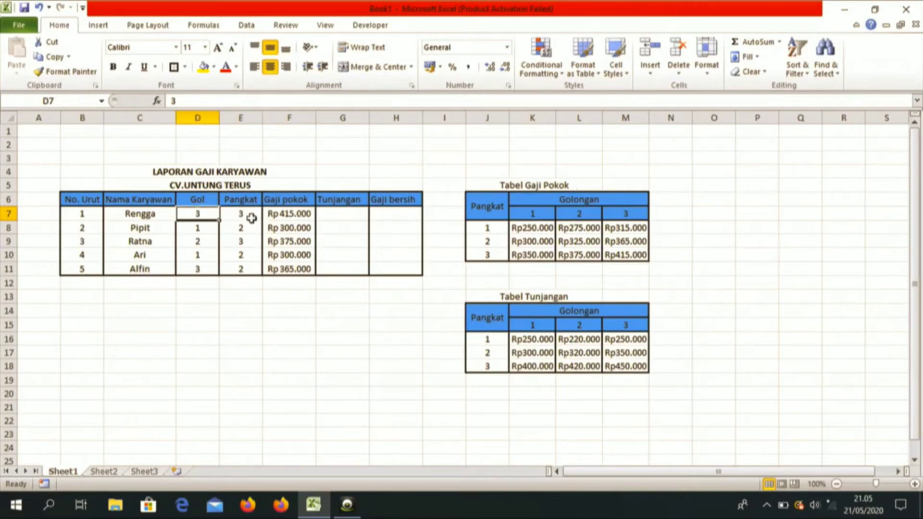
pyautogui.click(247, 215)
pyautogui.click(583, 200)
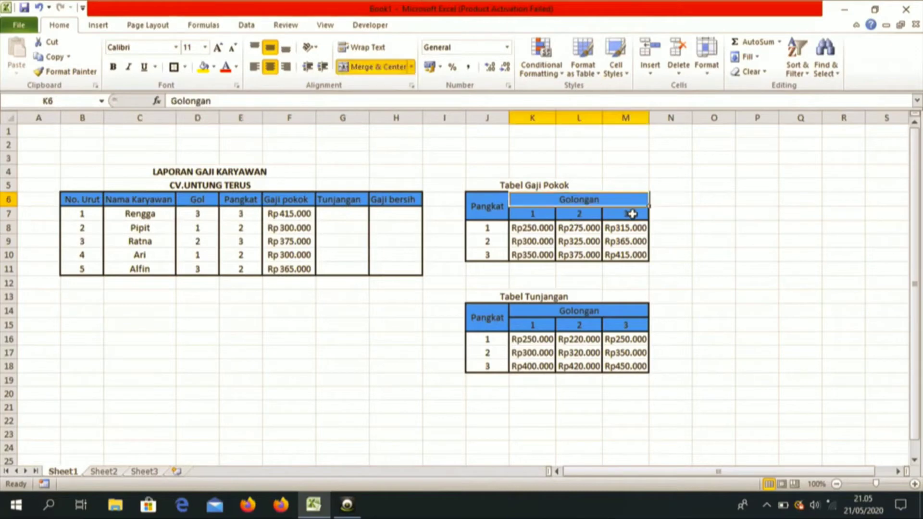
pyautogui.click(631, 212)
pyautogui.click(488, 255)
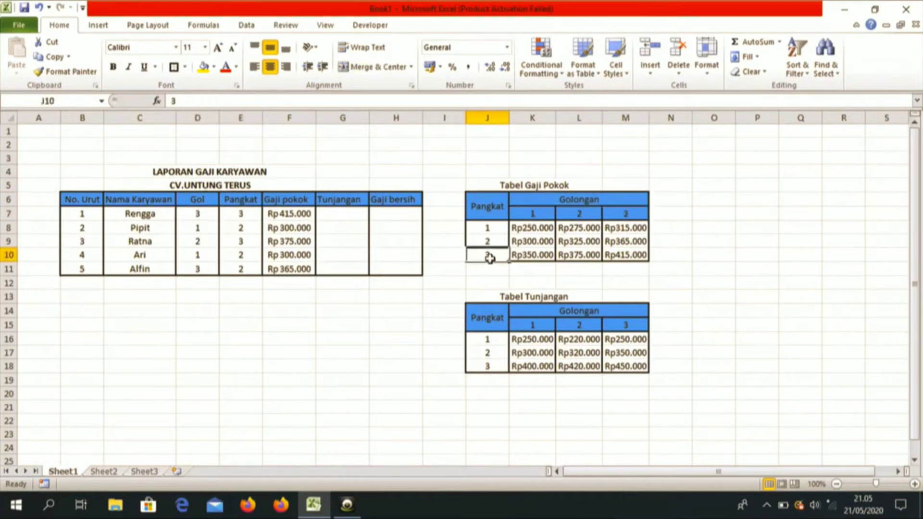
pyautogui.click(638, 258)
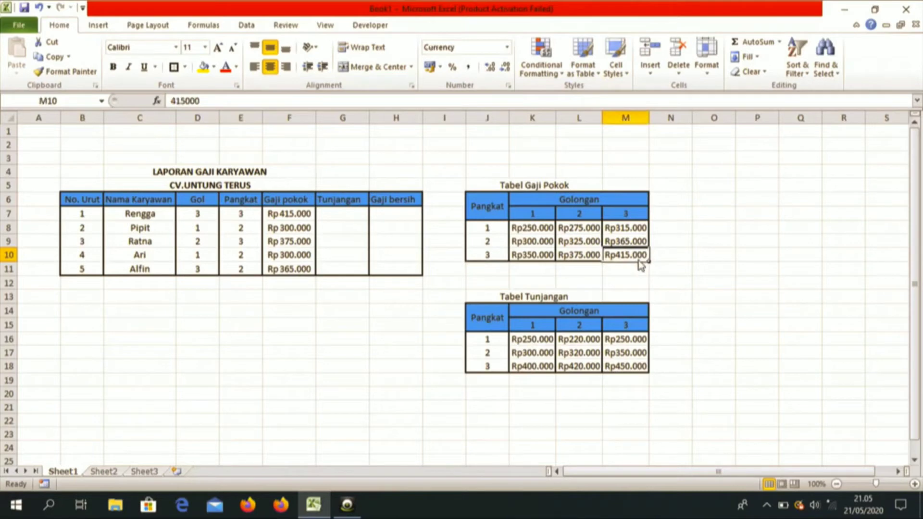
pyautogui.click(298, 212)
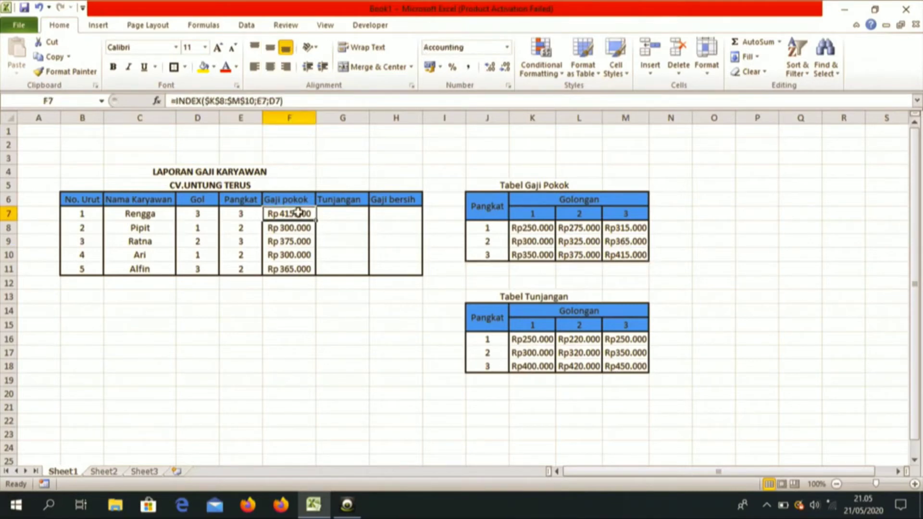
# Compare the Gaji pokok result in row 8 with the matching Golongan and Pangkat entry in the Tabel Gaji Pokok
pyautogui.click(199, 229)
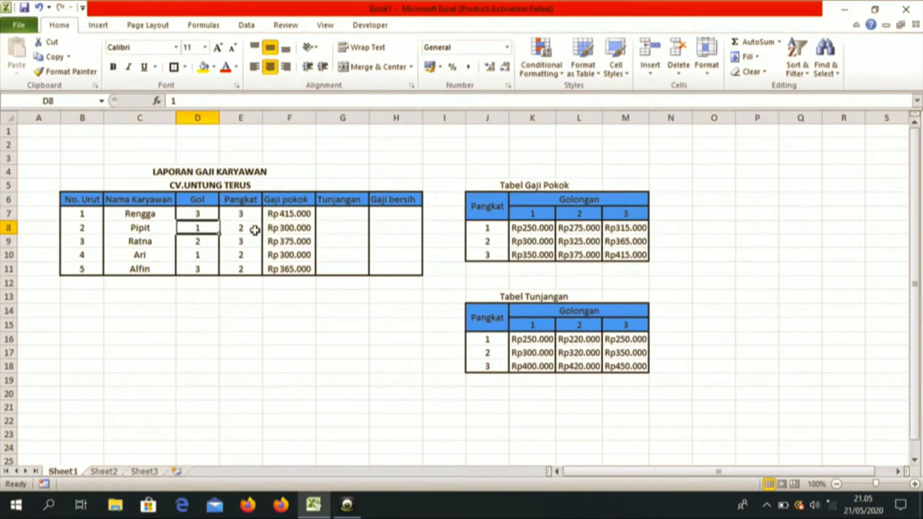
pyautogui.click(600, 198)
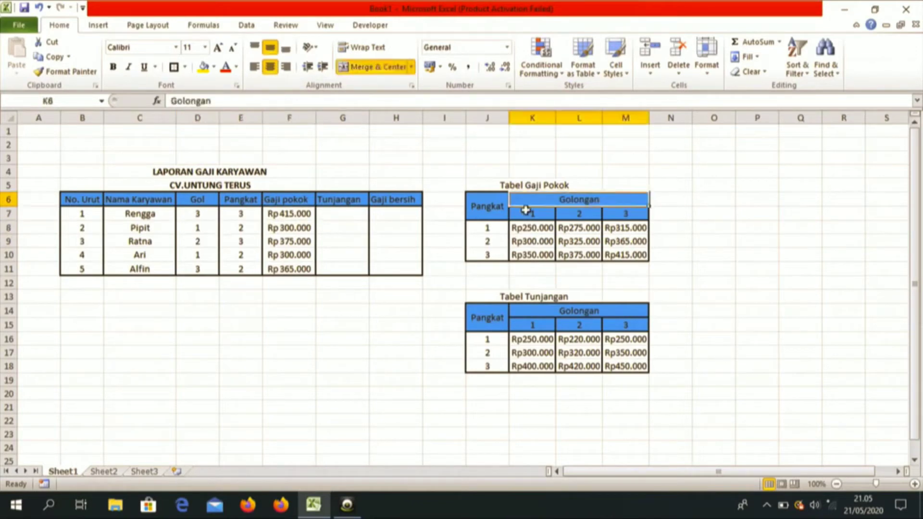
pyautogui.click(526, 213)
pyautogui.click(498, 244)
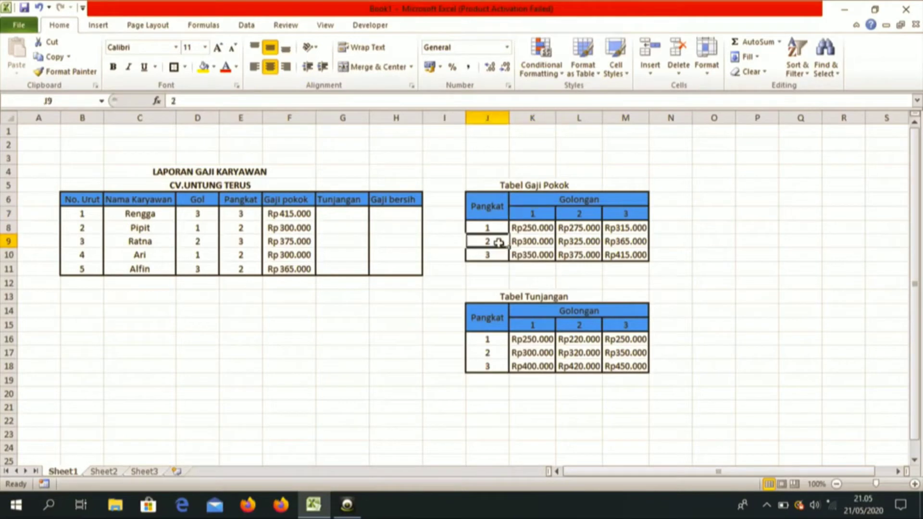
pyautogui.click(545, 241)
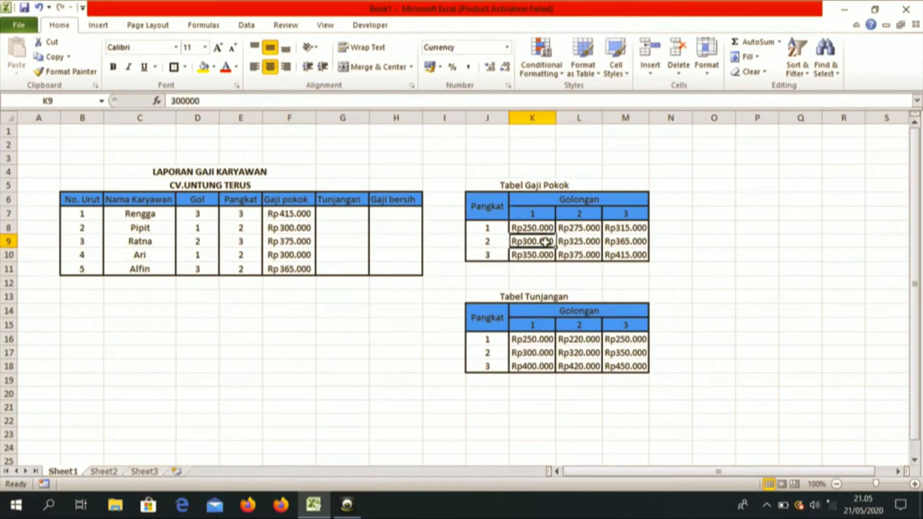
pyautogui.click(296, 228)
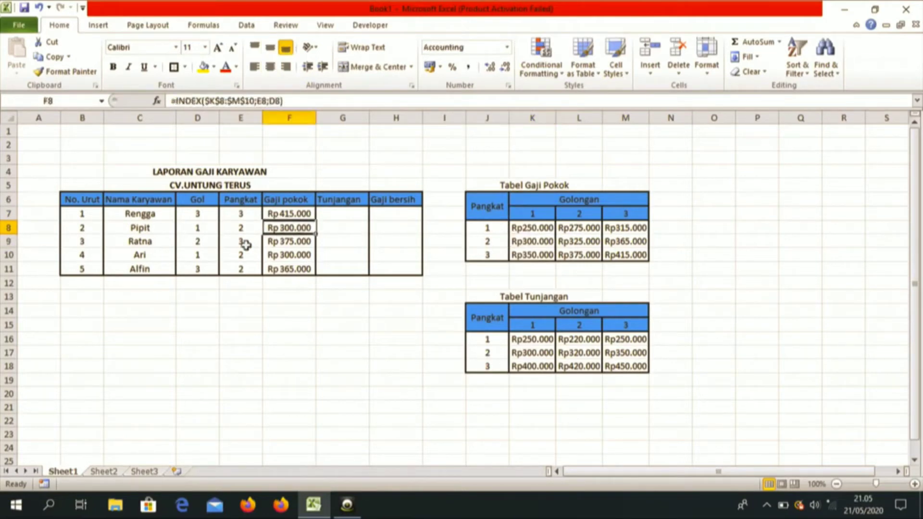
# Verify the Gaji pokok result in row 9 against the Tabel Gaji Pokok and review the results in F10 and F11
pyautogui.click(205, 245)
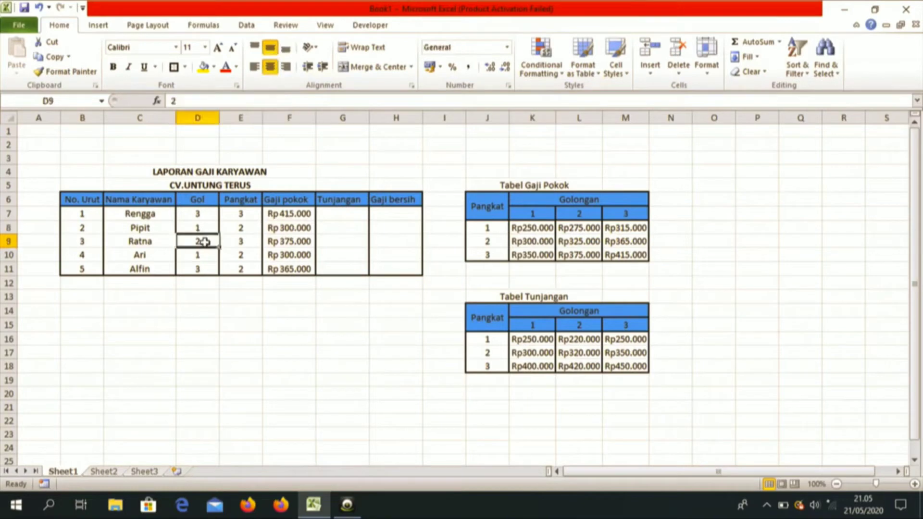
pyautogui.click(240, 243)
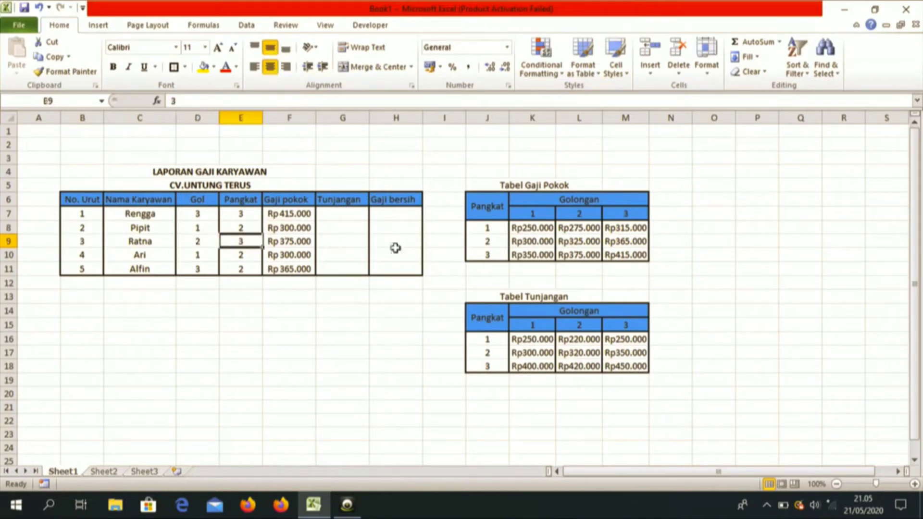
pyautogui.click(587, 220)
pyautogui.click(489, 252)
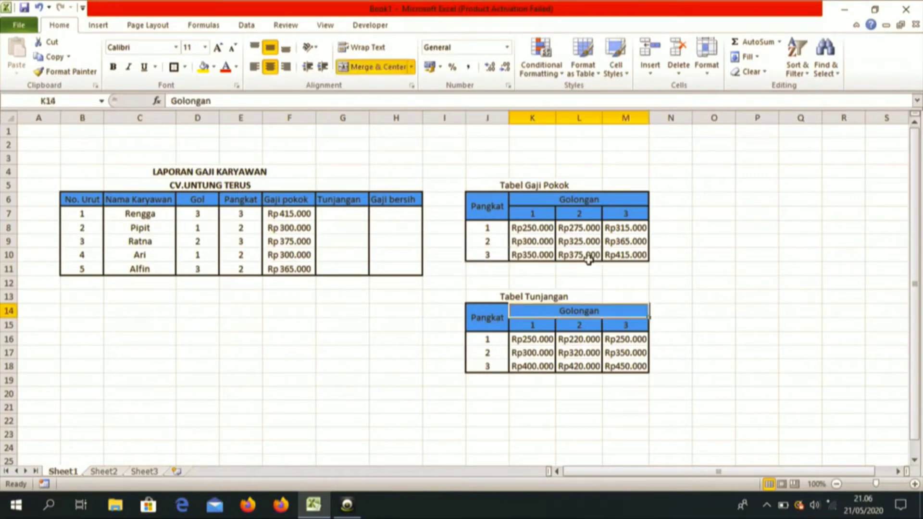
pyautogui.click(590, 256)
pyautogui.click(306, 241)
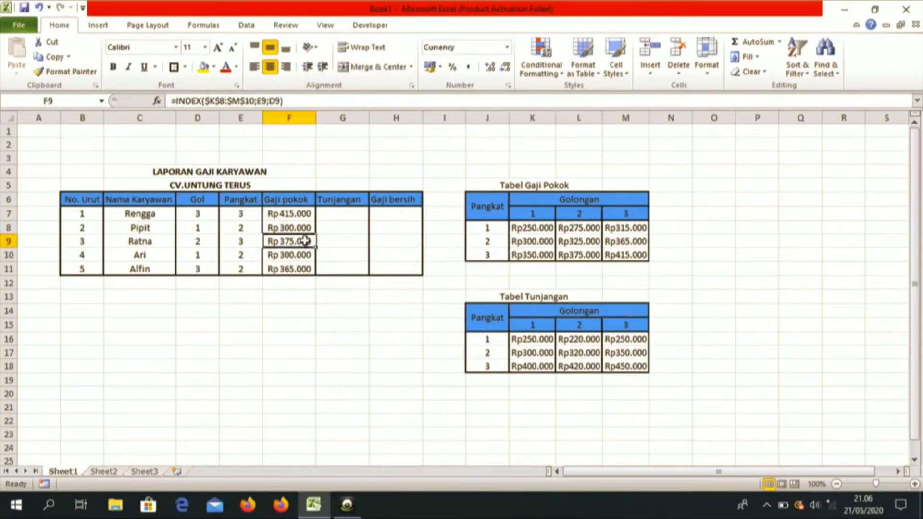
pyautogui.click(311, 254)
pyautogui.click(311, 266)
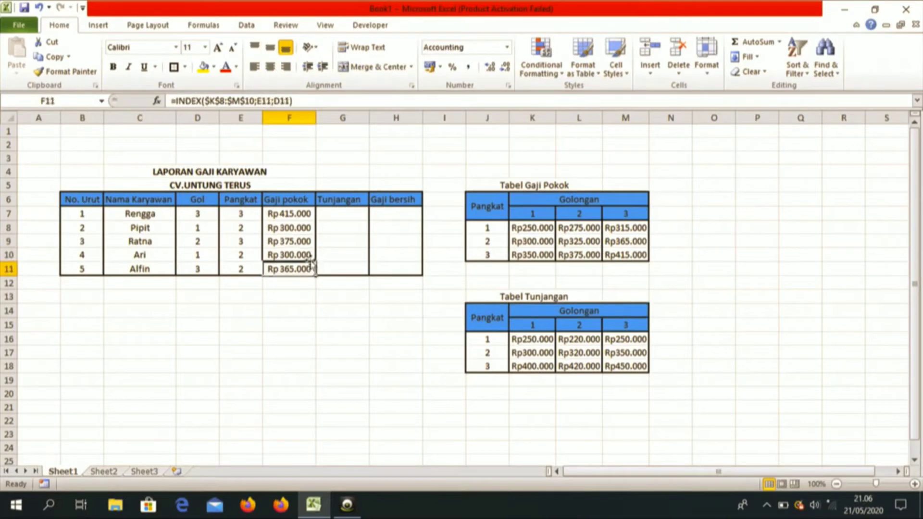
# Begin an INDEX formula in G7 with the Tabel Tunjangan amounts as the absolute array $K$16:$M$18
pyautogui.click(335, 212)
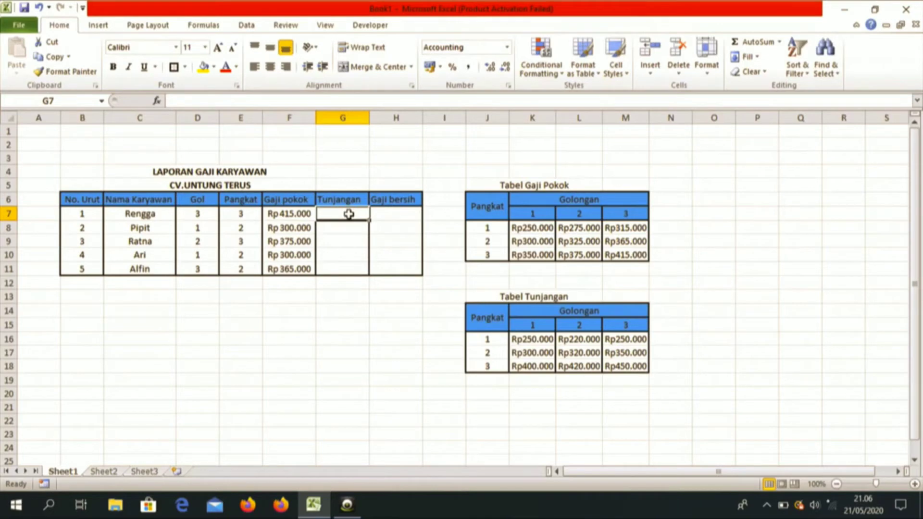
pyautogui.write('=')
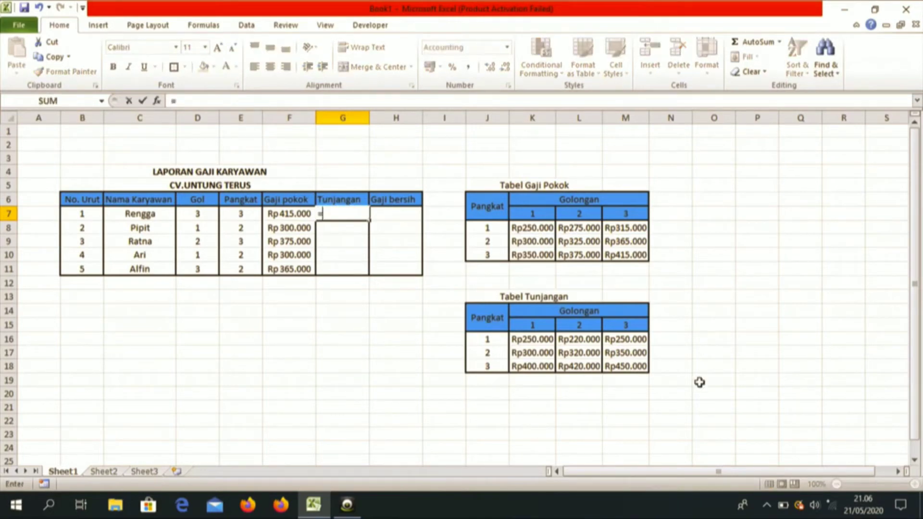
pyautogui.write('I')
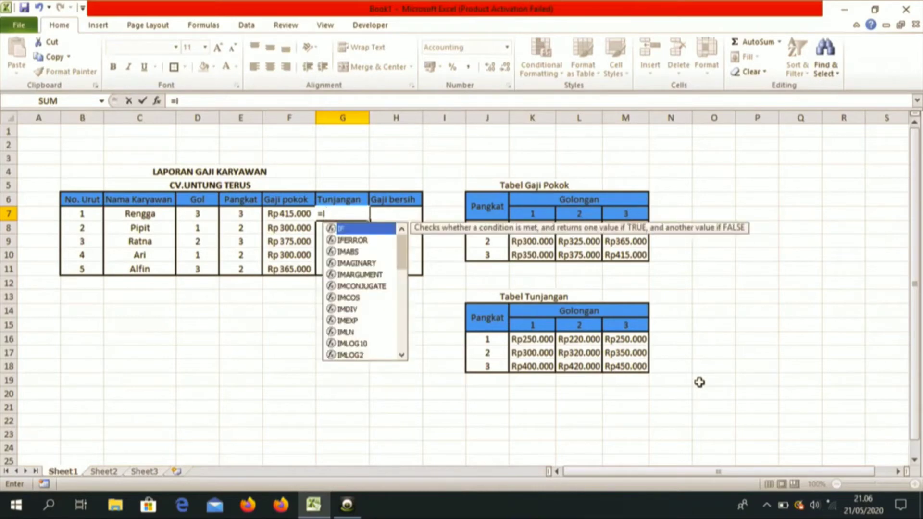
pyautogui.write('NDEX')
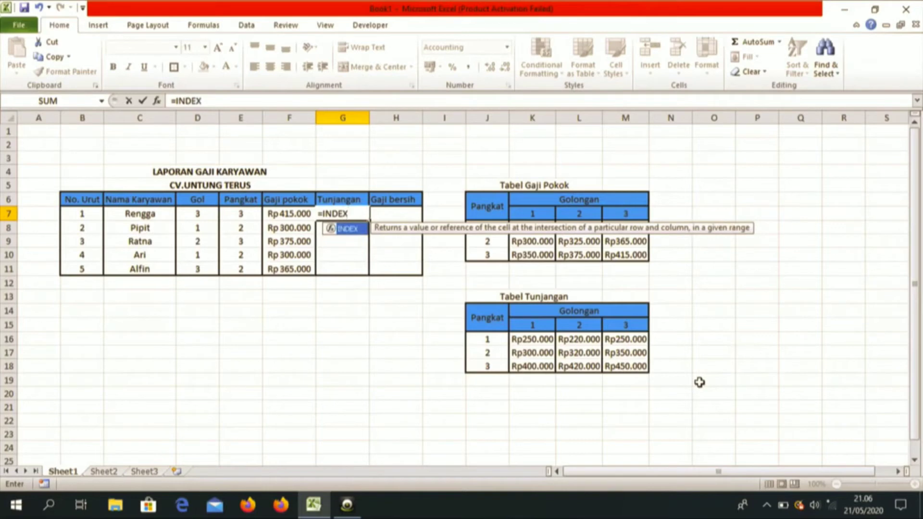
pyautogui.write('(')
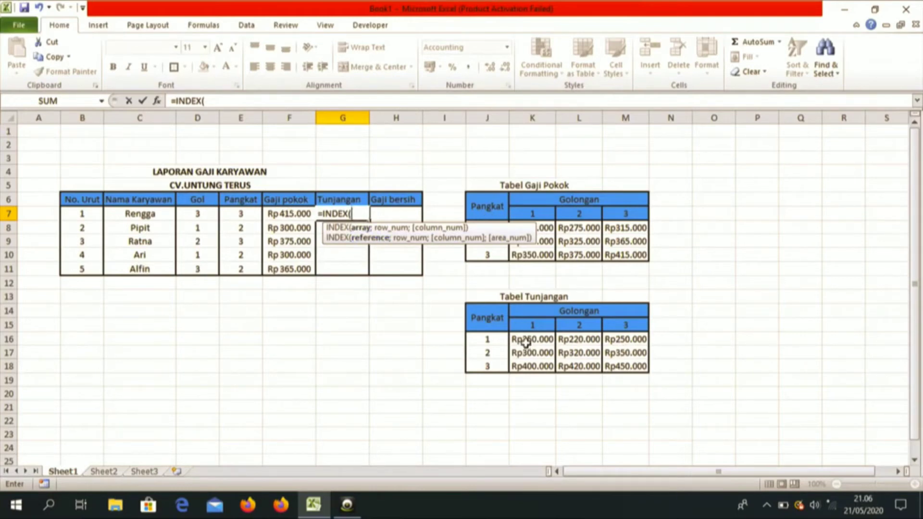
pyautogui.moveTo(531, 341); pyautogui.dragTo(630, 368)
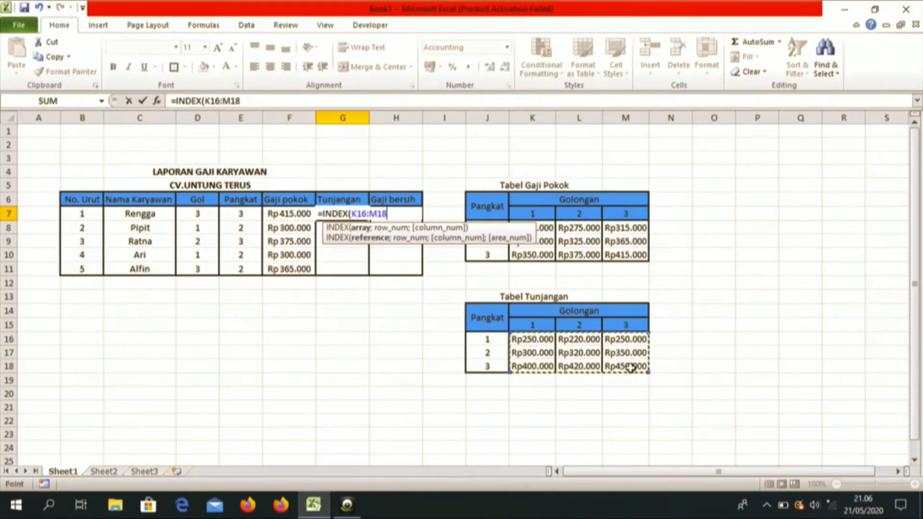
pyautogui.press('F4')
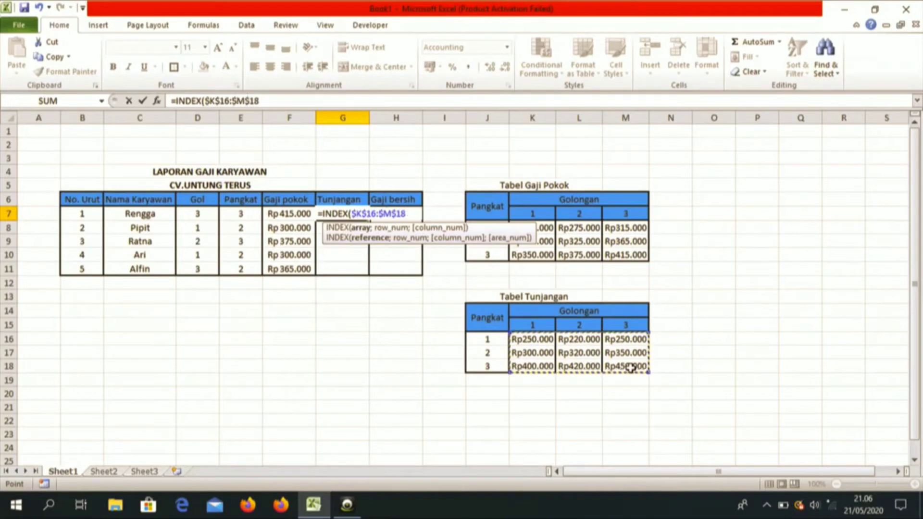
# Complete the G7 Tunjangan formula with Pangkat cell E7 as the row number and Gol cell D7 as the column number
pyautogui.write(';')
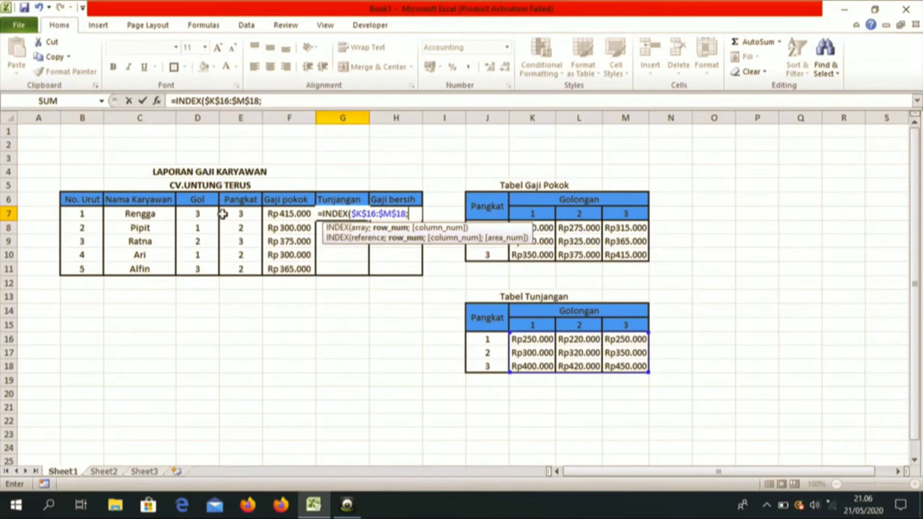
pyautogui.click(249, 212)
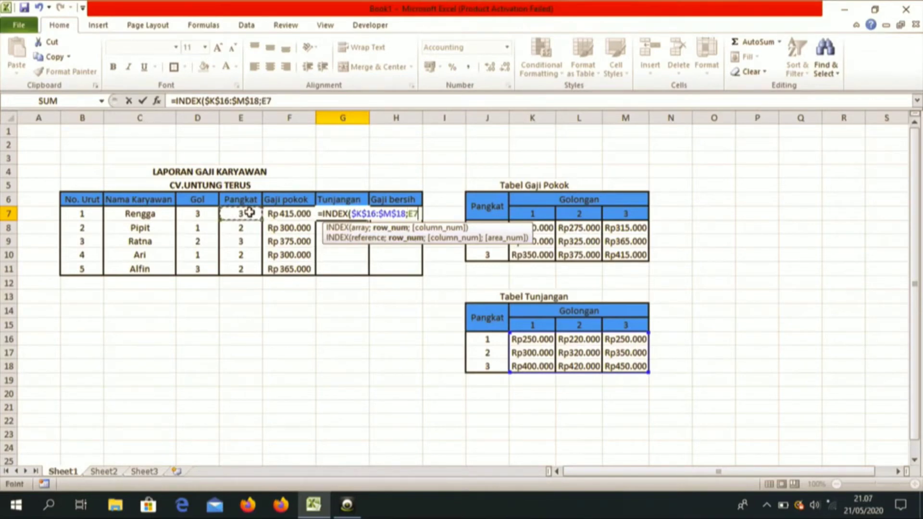
pyautogui.write(';')
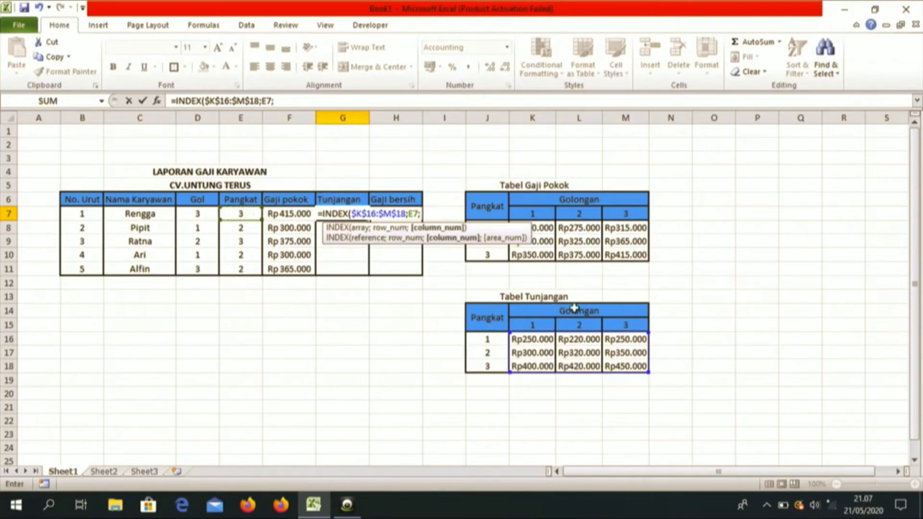
pyautogui.click(198, 215)
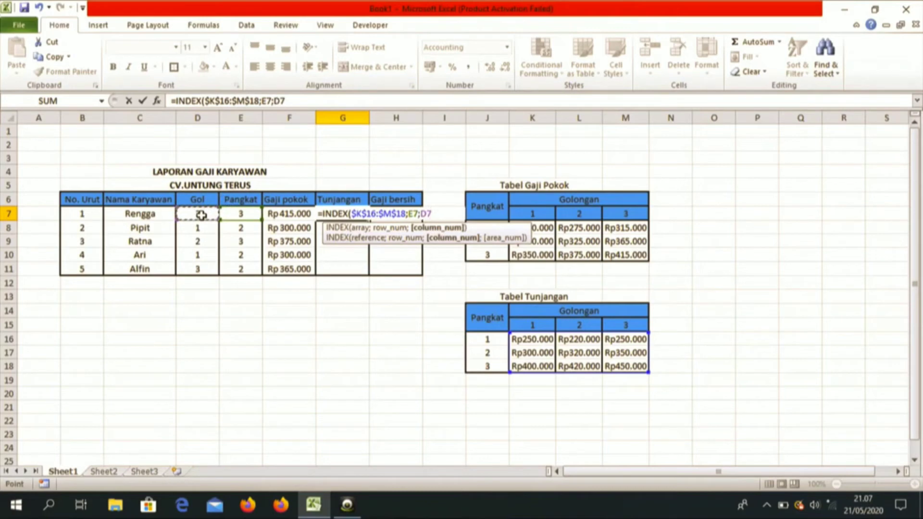
pyautogui.write(')')
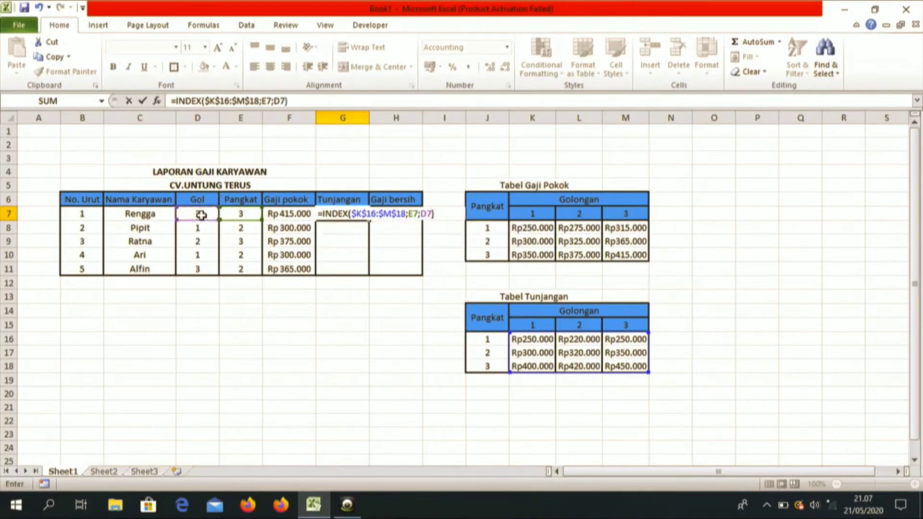
pyautogui.press('Return')
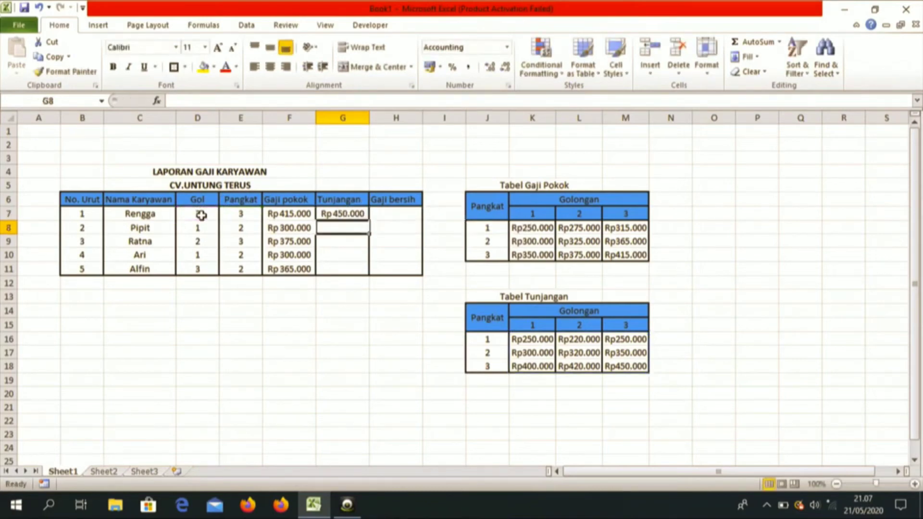
# Fill the Tunjangan formula from G7 down to G11 and replace the filled cells' borders with a thick box border
pyautogui.click(325, 214)
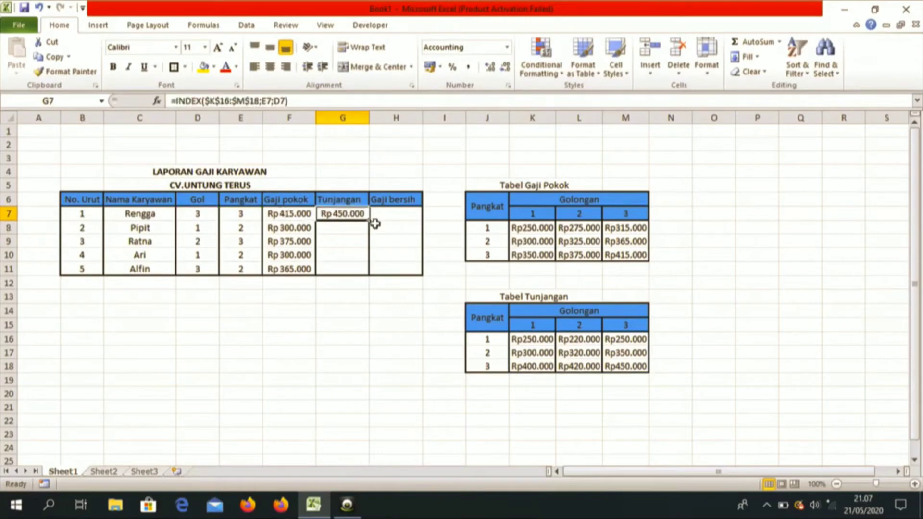
pyautogui.moveTo(368, 220); pyautogui.dragTo(365, 270)
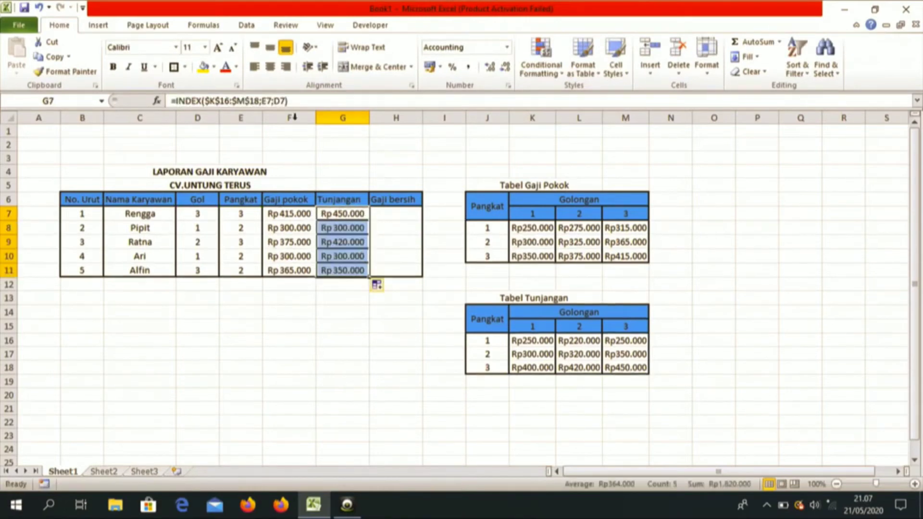
pyautogui.click(189, 71)
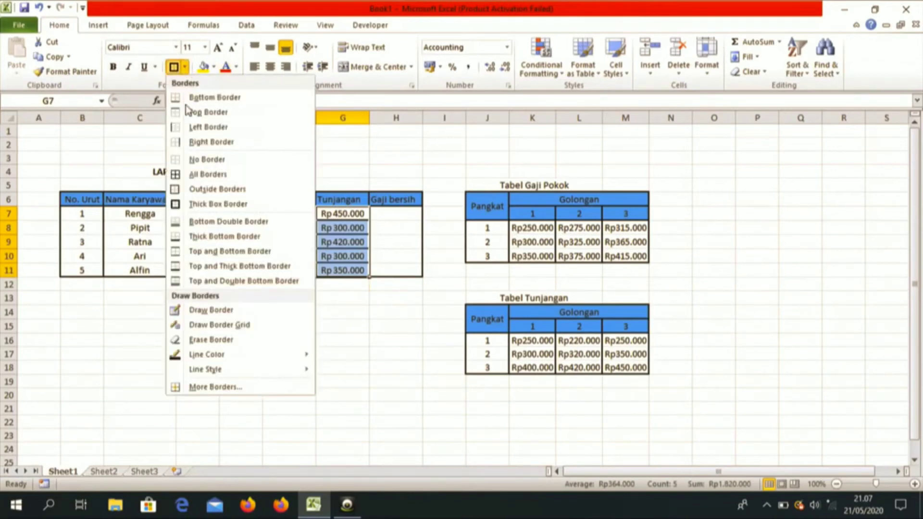
pyautogui.click(198, 157)
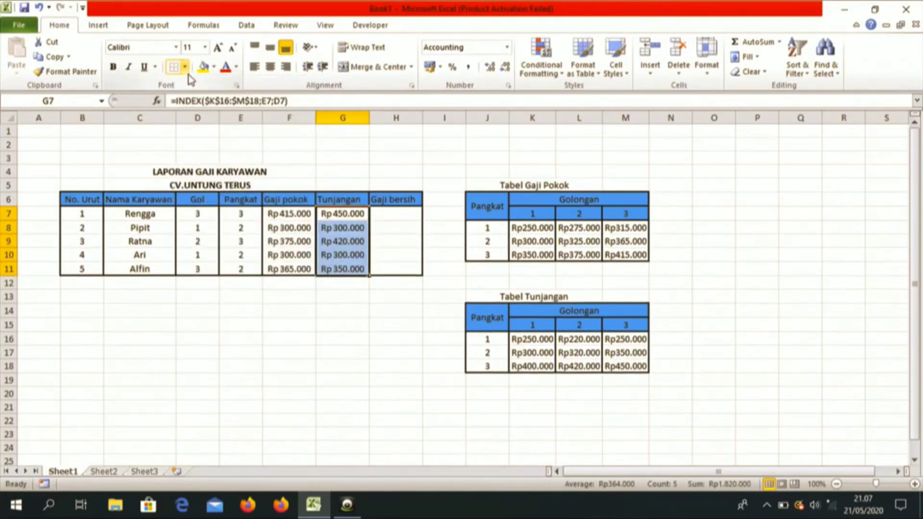
pyautogui.click(186, 70)
pyautogui.click(194, 208)
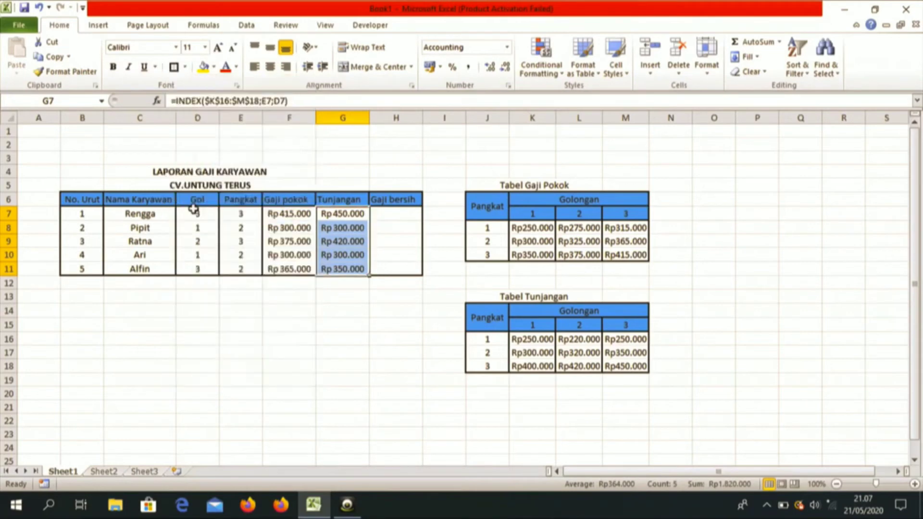
pyautogui.click(342, 297)
# Inspect the filled Tunjangan formulas and check the row 7 result against its Gol and Pangkat in the Tabel Tunjangan
pyautogui.click(344, 241)
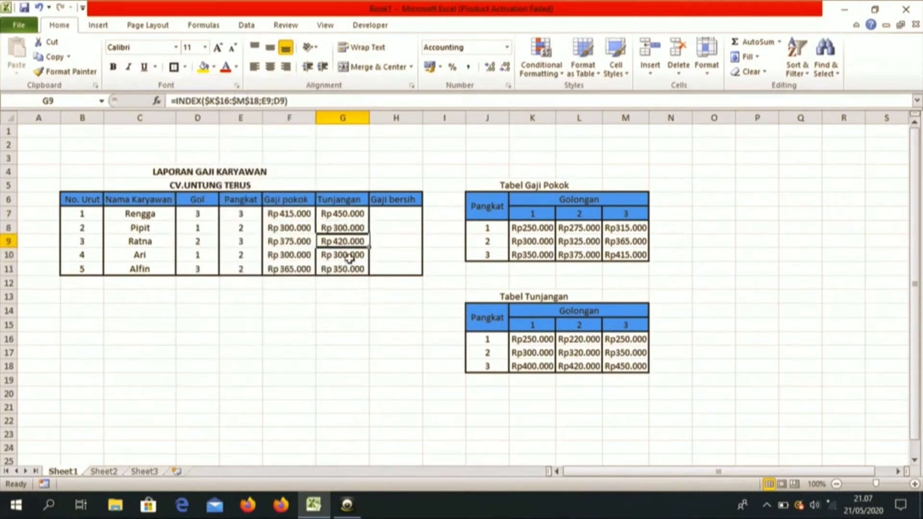
pyautogui.click(352, 254)
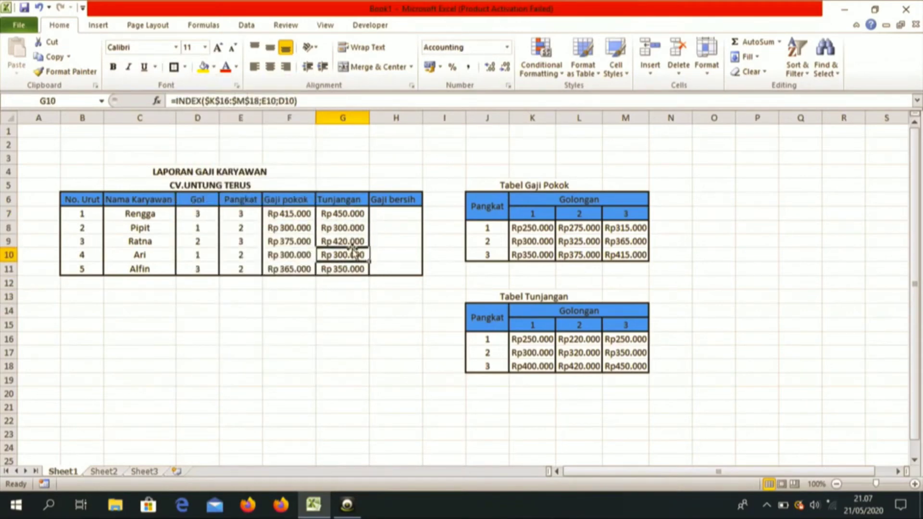
pyautogui.click(349, 213)
pyautogui.click(348, 201)
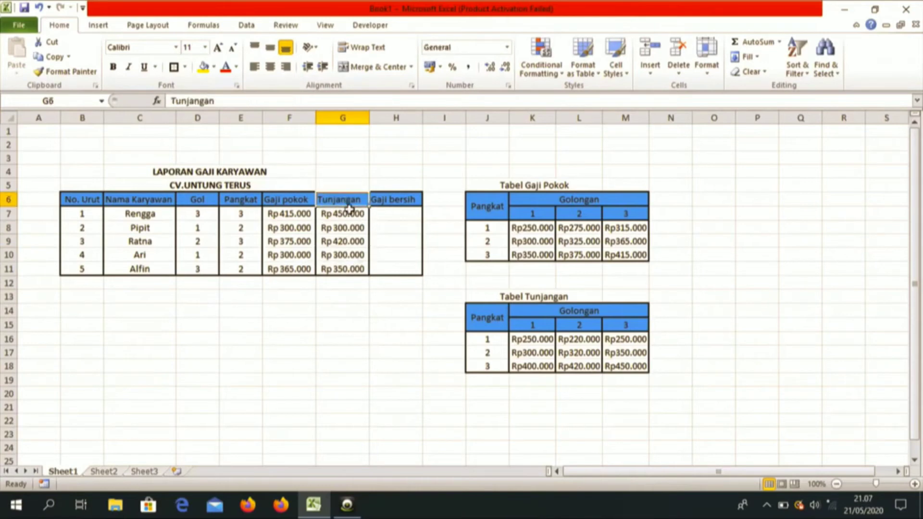
pyautogui.click(349, 212)
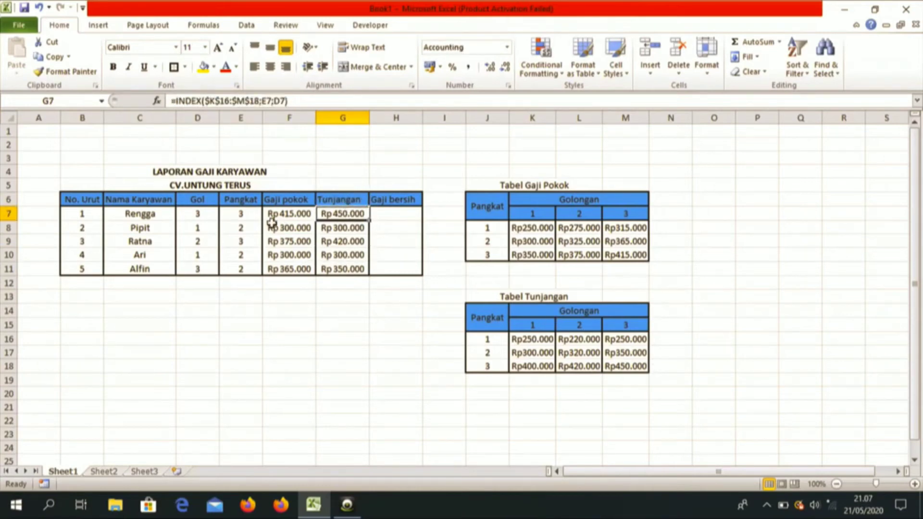
pyautogui.click(201, 214)
pyautogui.click(245, 216)
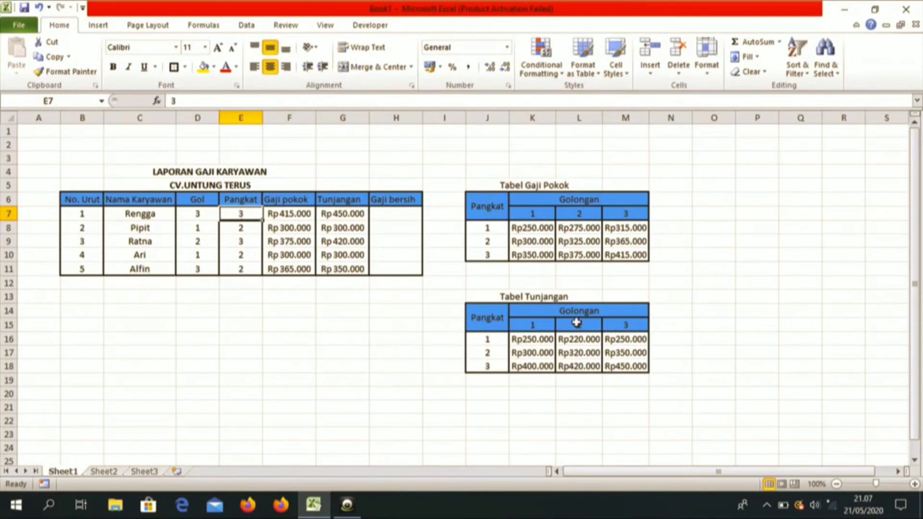
pyautogui.click(624, 324)
pyautogui.click(490, 368)
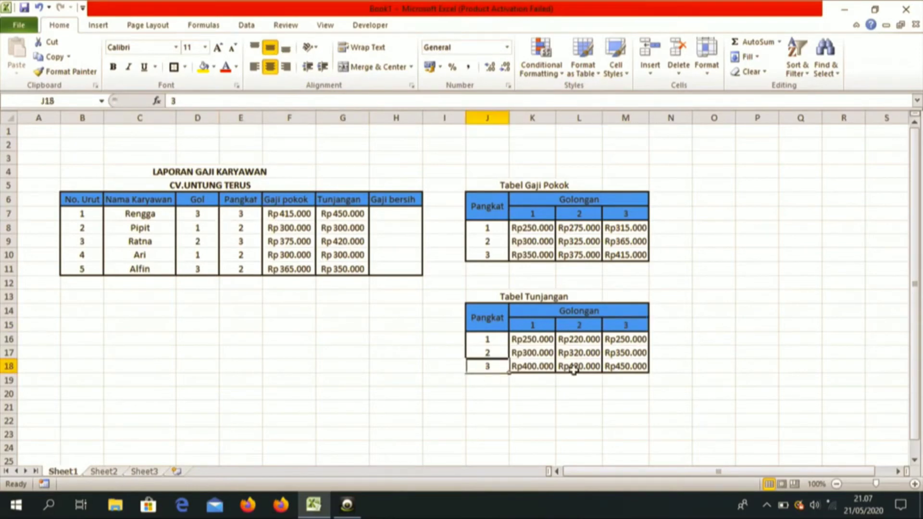
pyautogui.click(631, 369)
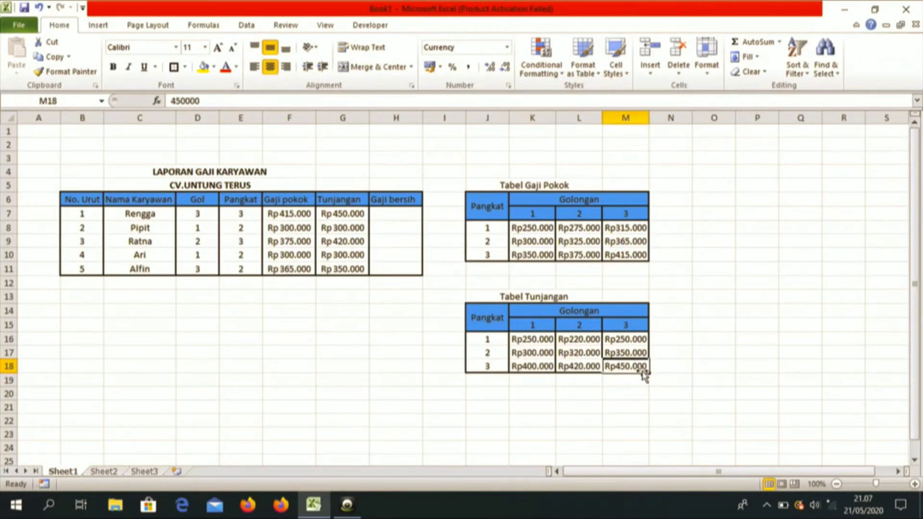
pyautogui.click(361, 213)
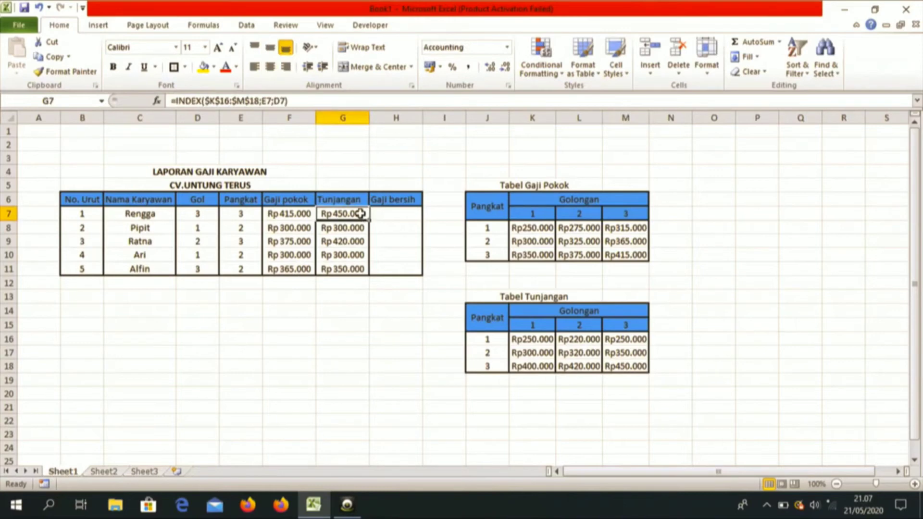
# Compare the Tunjangan result in row 8 with the matching Golongan and Pangkat entry in the Tabel Tunjangan
pyautogui.click(202, 229)
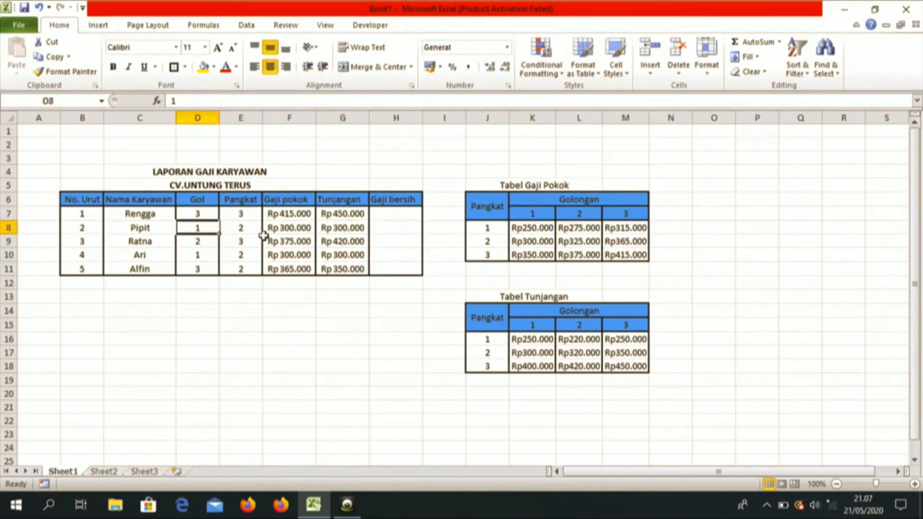
pyautogui.click(247, 229)
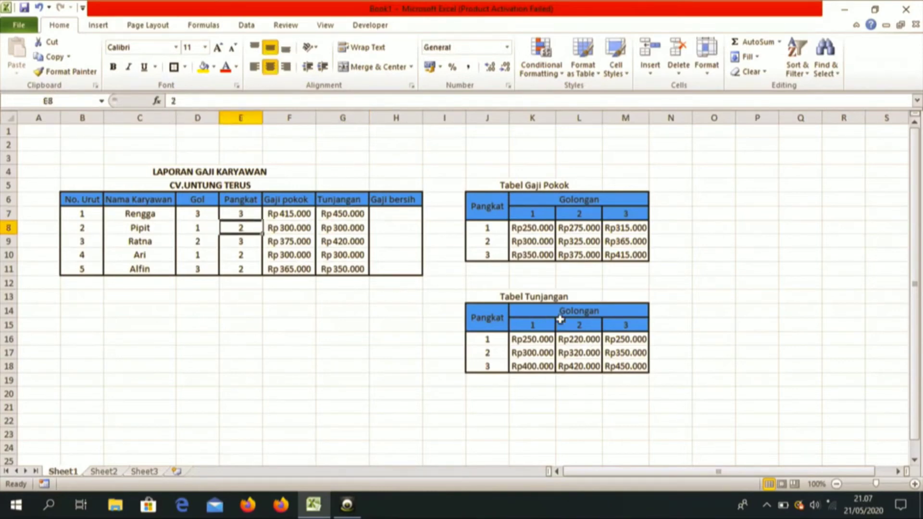
pyautogui.click(531, 326)
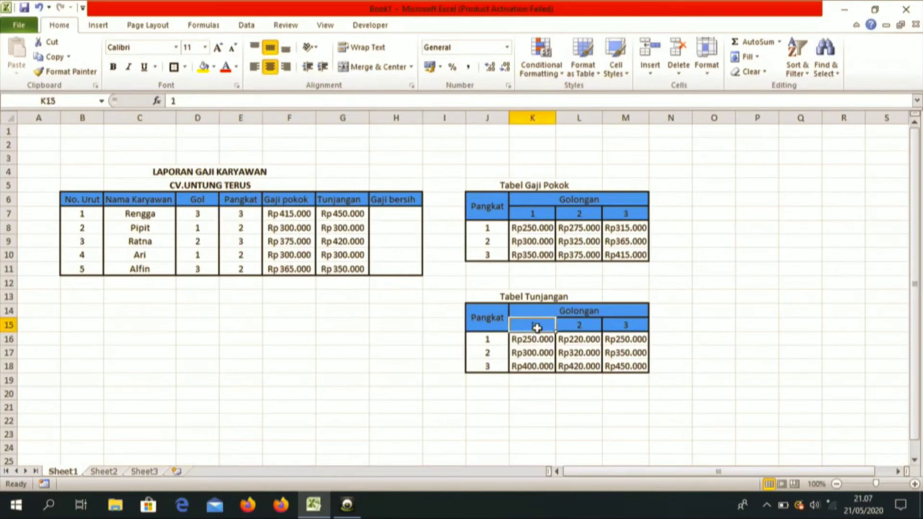
pyautogui.click(494, 354)
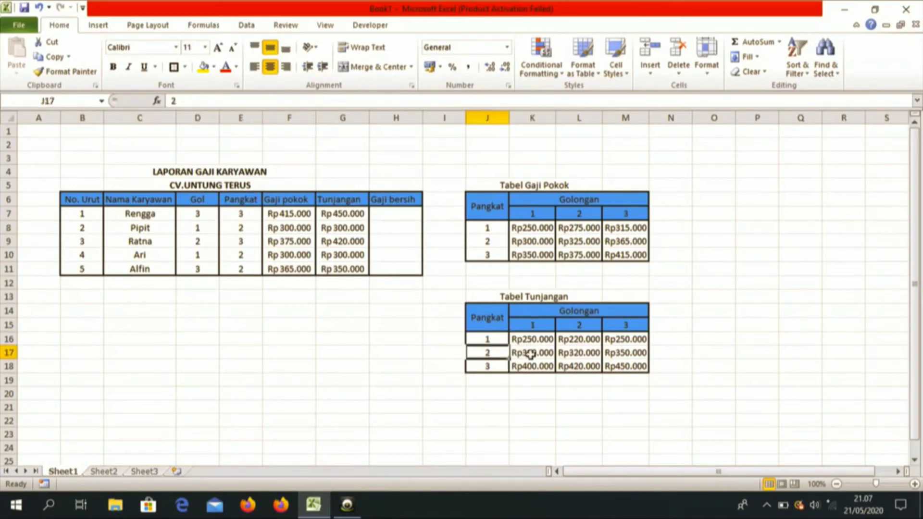
pyautogui.click(532, 354)
pyautogui.click(363, 231)
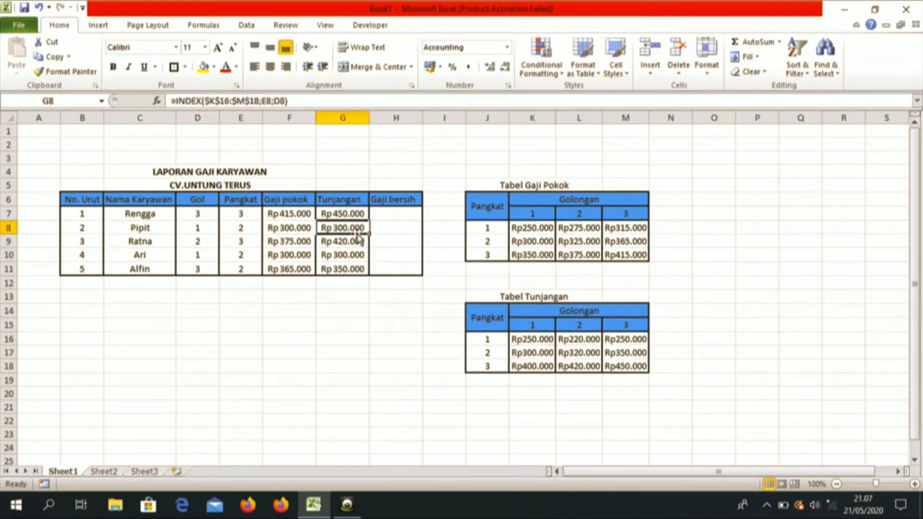
# Look up the row 9 Gol and Pangkat combination in the Tabel Tunjangan to verify its Tunjangan result
pyautogui.click(206, 241)
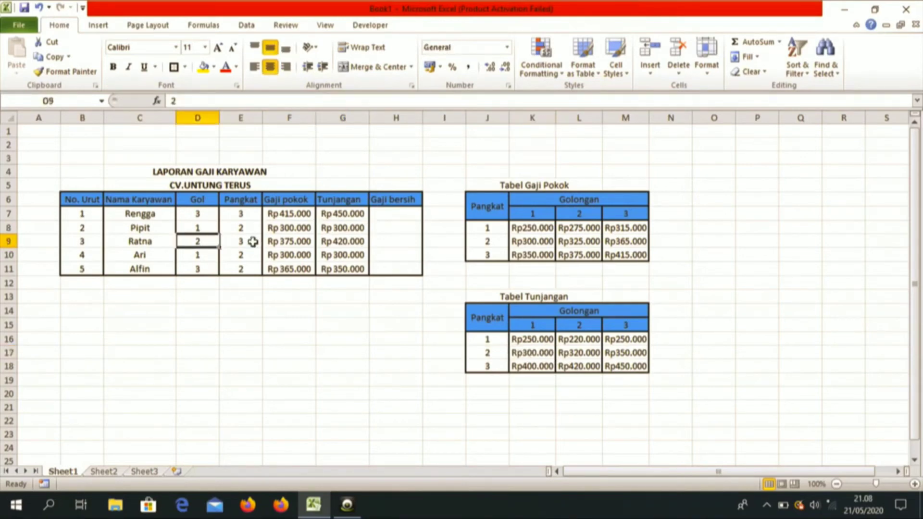
pyautogui.click(252, 242)
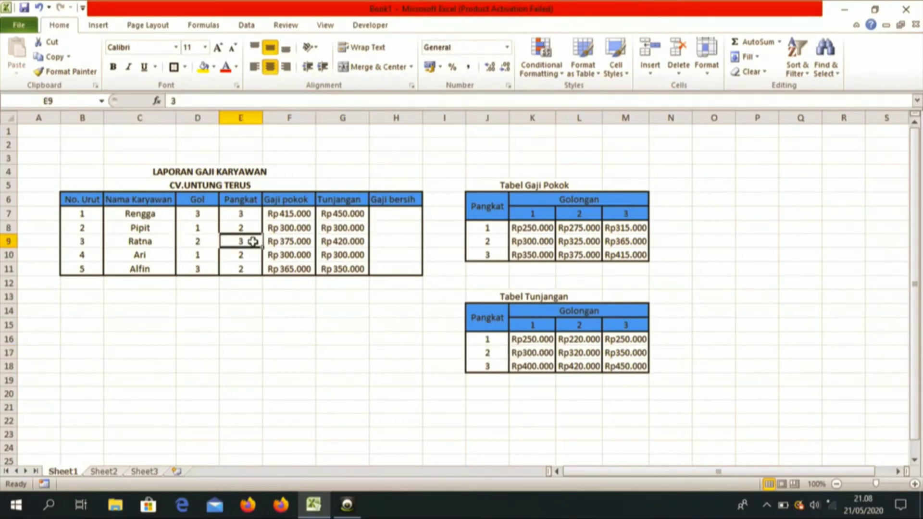
pyautogui.click(584, 325)
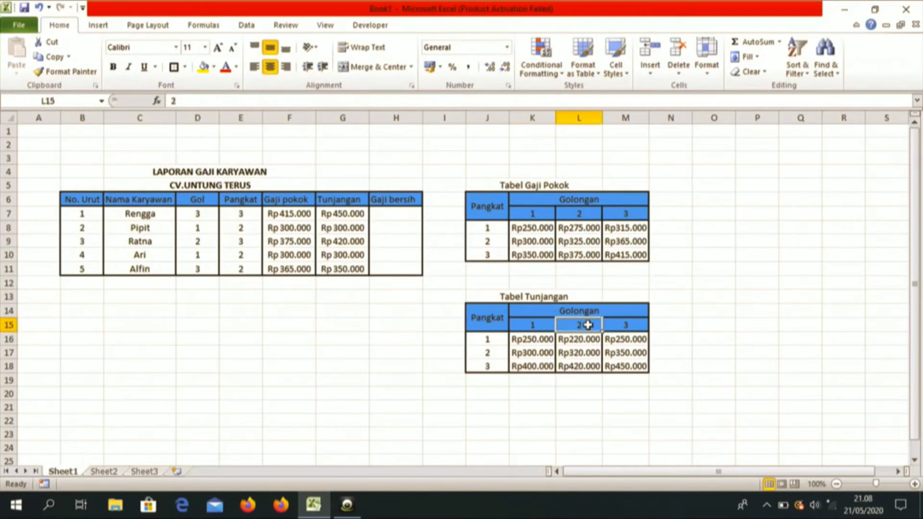
pyautogui.click(587, 370)
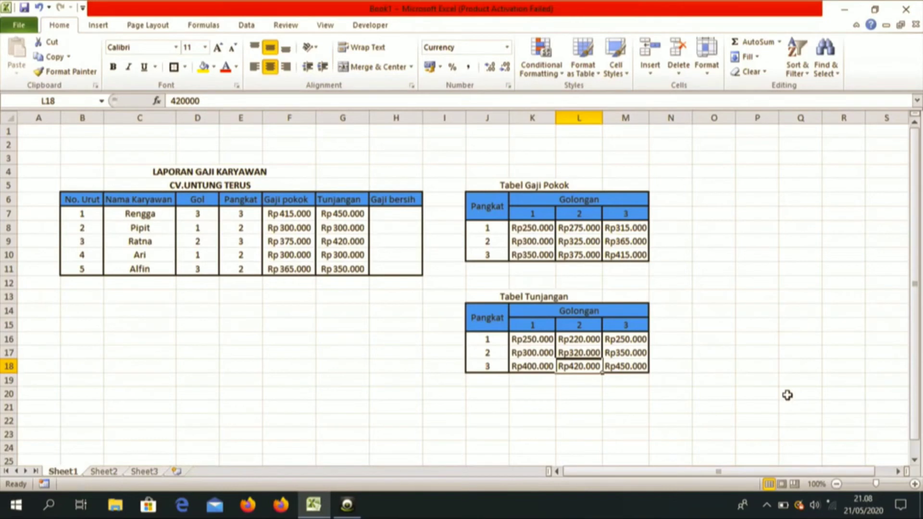
# Review the Gaji pokok and Tunjangan columns against the Tabel Gaji Pokok and Tabel Tunjangan lookup tables
pyautogui.click(381, 223)
pyautogui.click(340, 215)
pyautogui.click(293, 210)
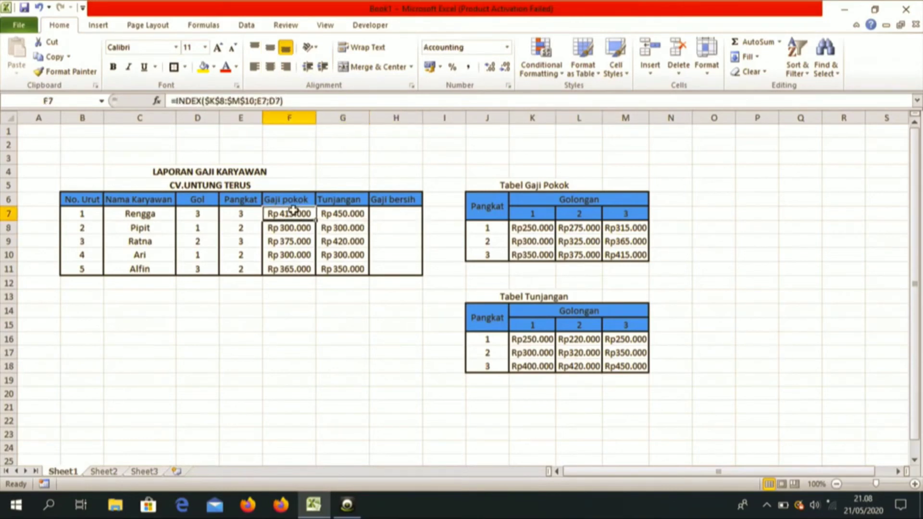
pyautogui.click(592, 252)
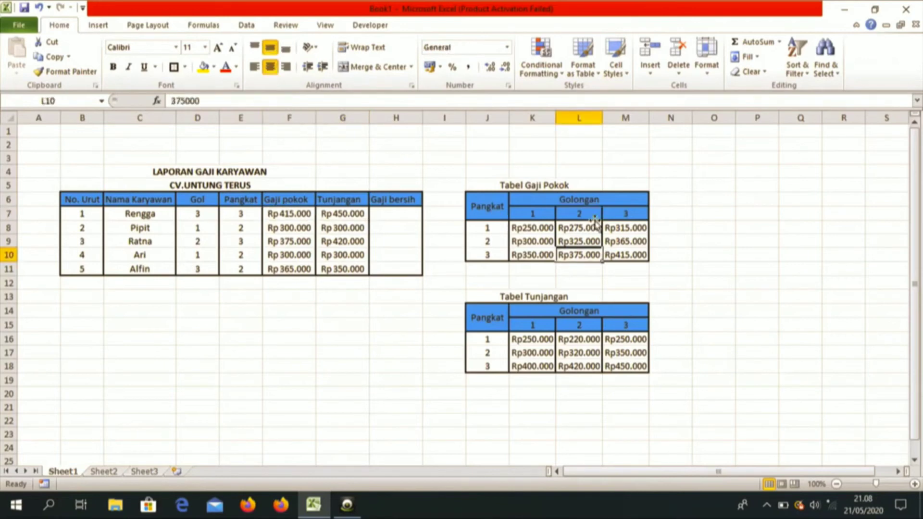
pyautogui.click(336, 202)
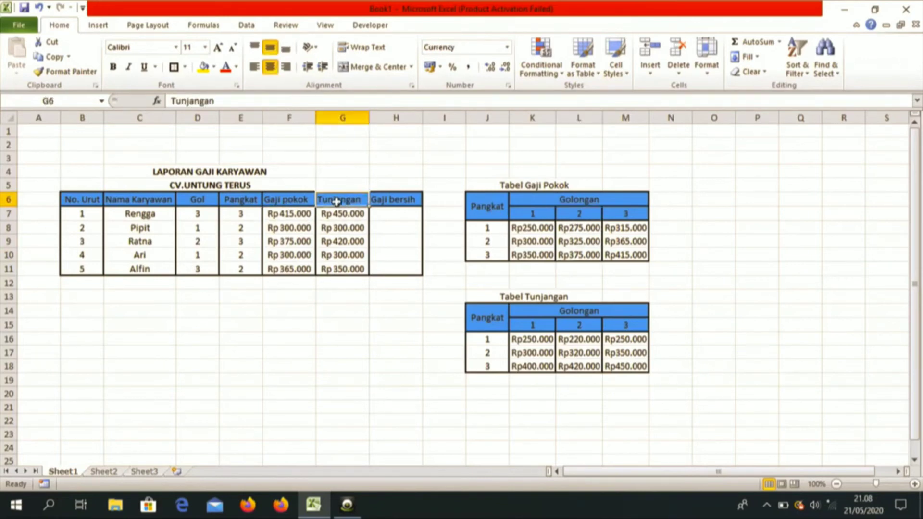
pyautogui.click(591, 329)
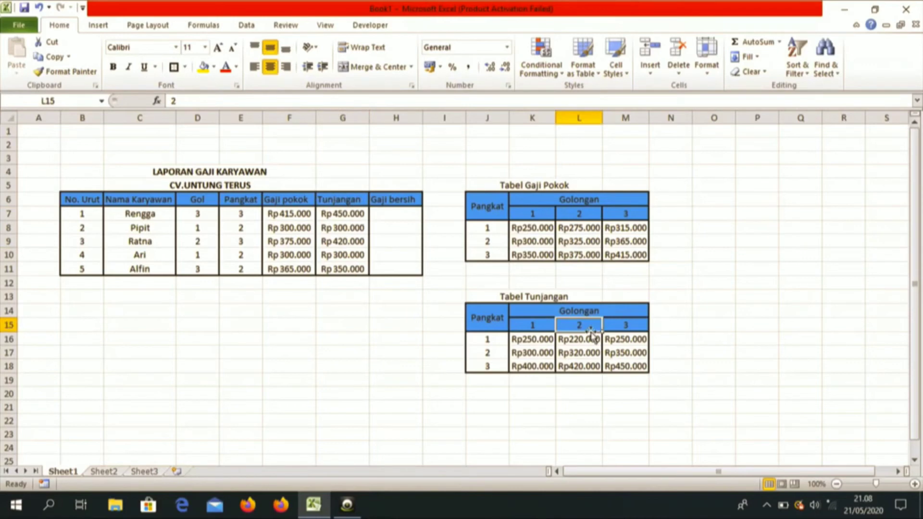
# Calculate the first employee's Gaji bersih in H7 with the formula =F7+G7
pyautogui.click(407, 212)
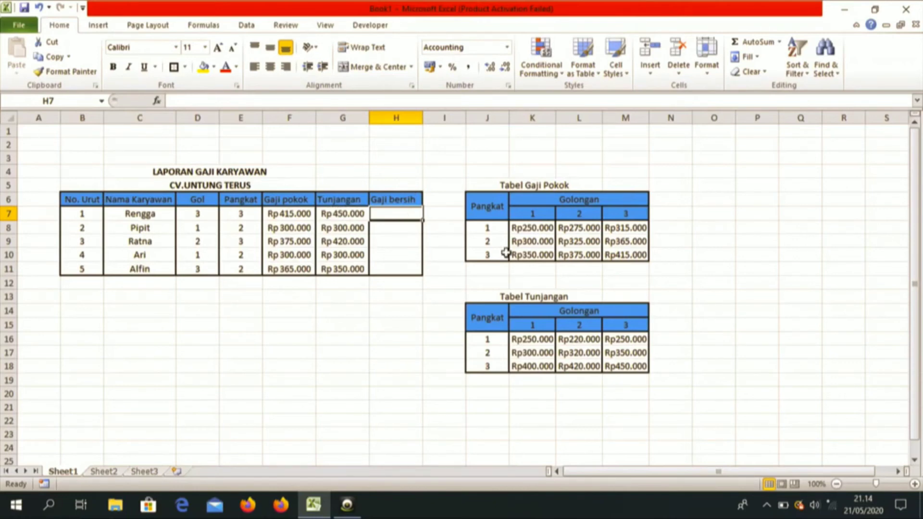
pyautogui.write('=')
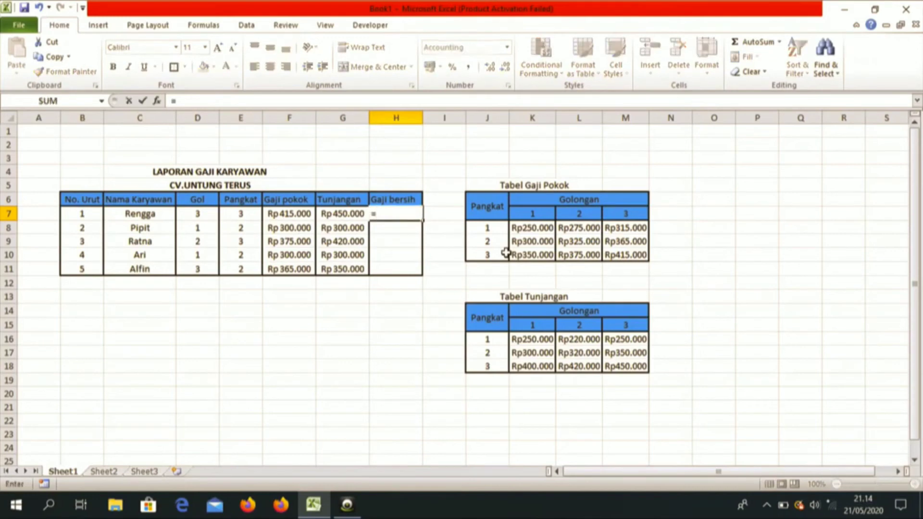
pyautogui.click(305, 213)
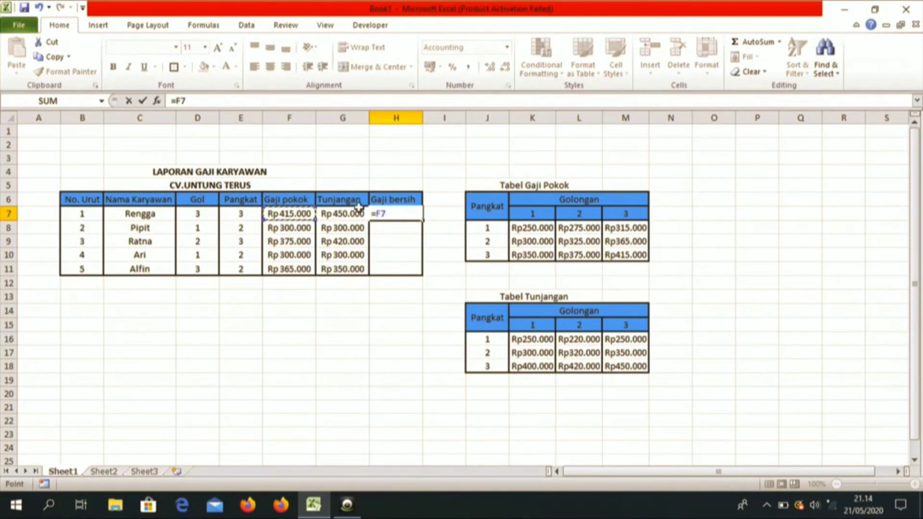
pyautogui.write('+')
pyautogui.click(344, 213)
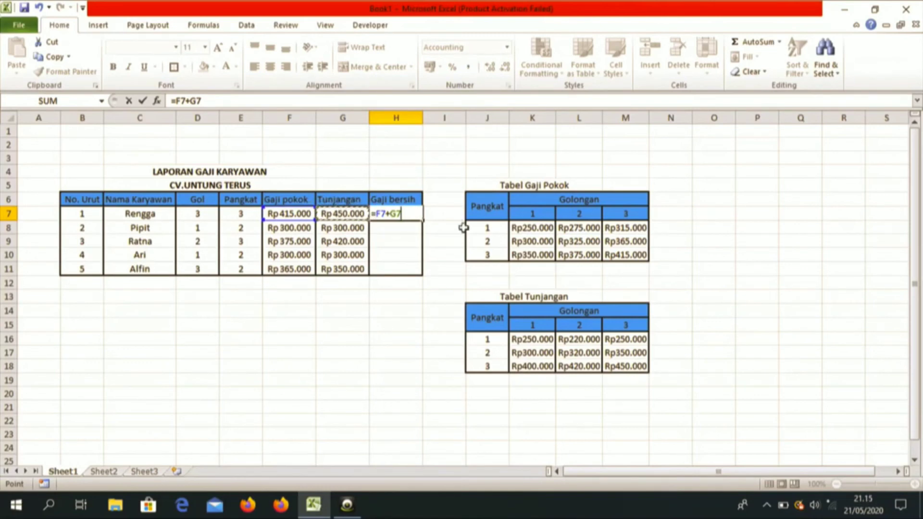
pyautogui.press('Return')
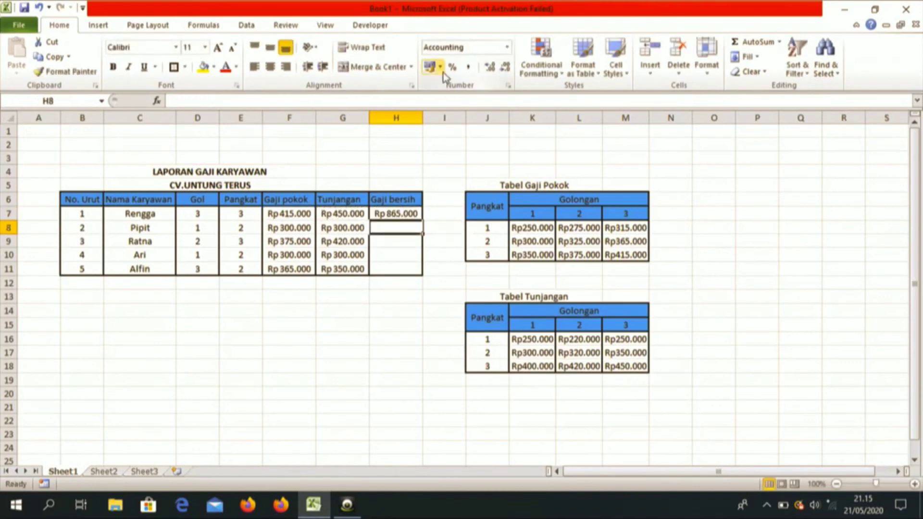
# Review the row 7 Gaji bersih result against the Gaji pokok and Tunjangan columns it adds together
pyautogui.click(449, 228)
pyautogui.click(405, 200)
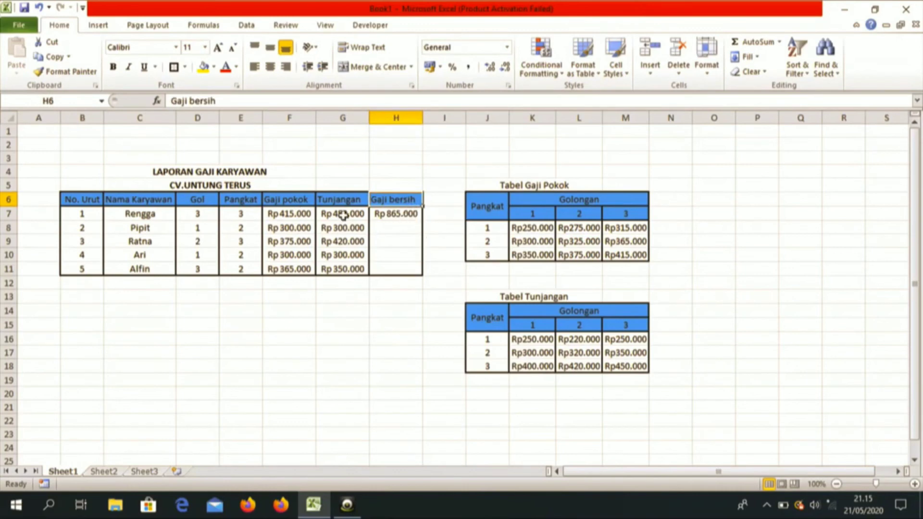
pyautogui.click(308, 202)
pyautogui.click(347, 200)
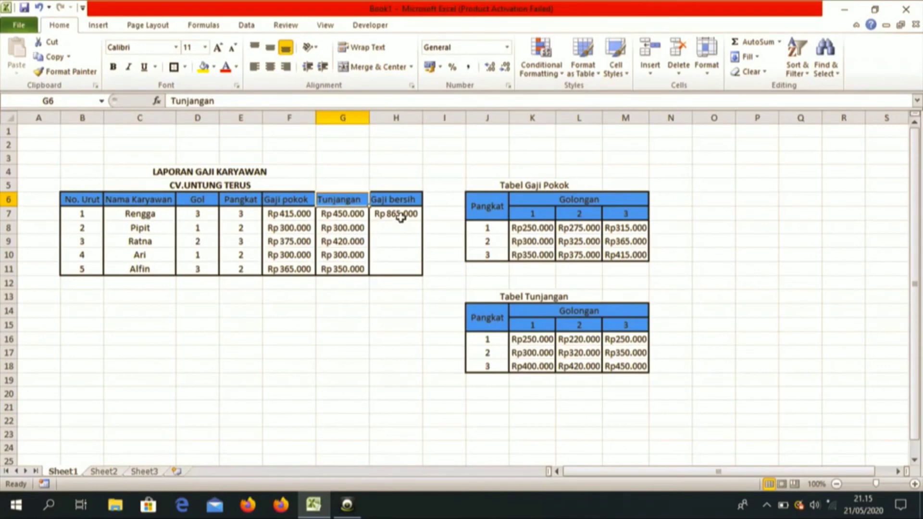
# Fill the Gaji bersih formula from H7 down to H11 and replace the filled cells' borders with a thick box border
pyautogui.click(400, 217)
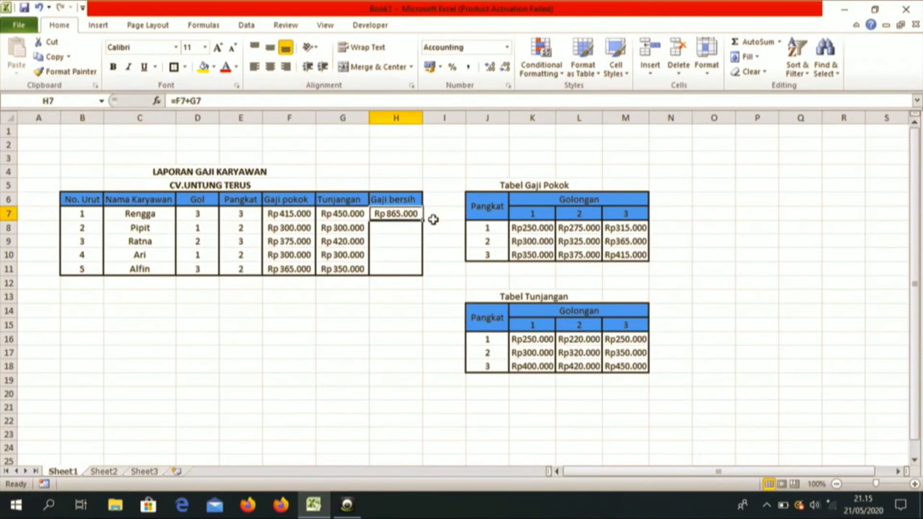
pyautogui.moveTo(422, 220); pyautogui.dragTo(417, 272)
pyautogui.click(186, 68)
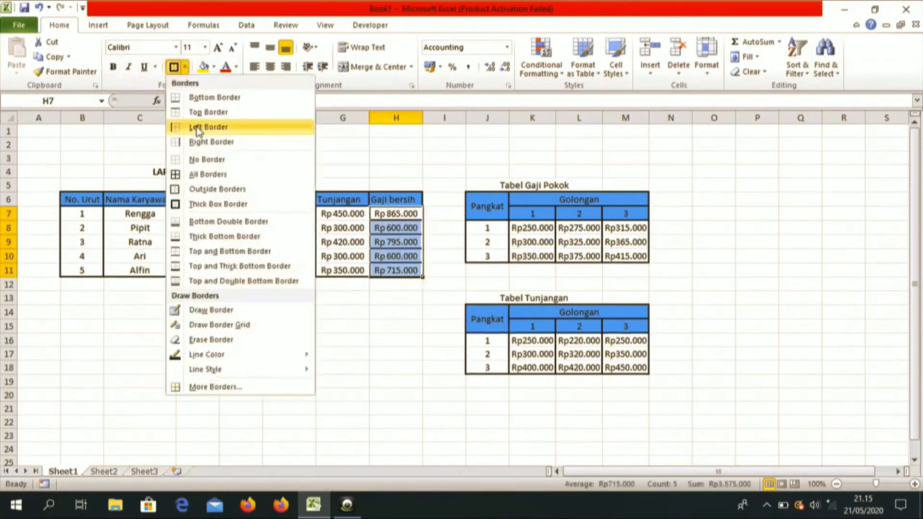
pyautogui.click(204, 159)
pyautogui.click(185, 70)
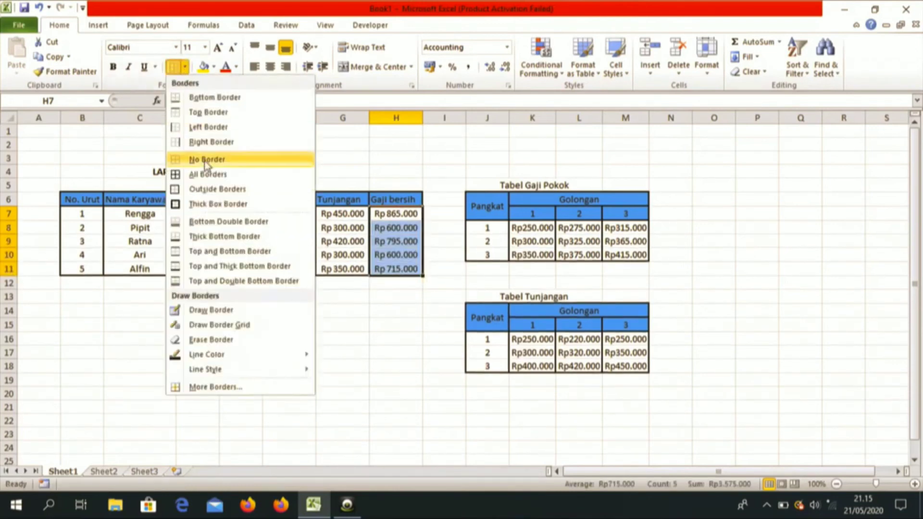
pyautogui.click(206, 204)
pyautogui.click(455, 247)
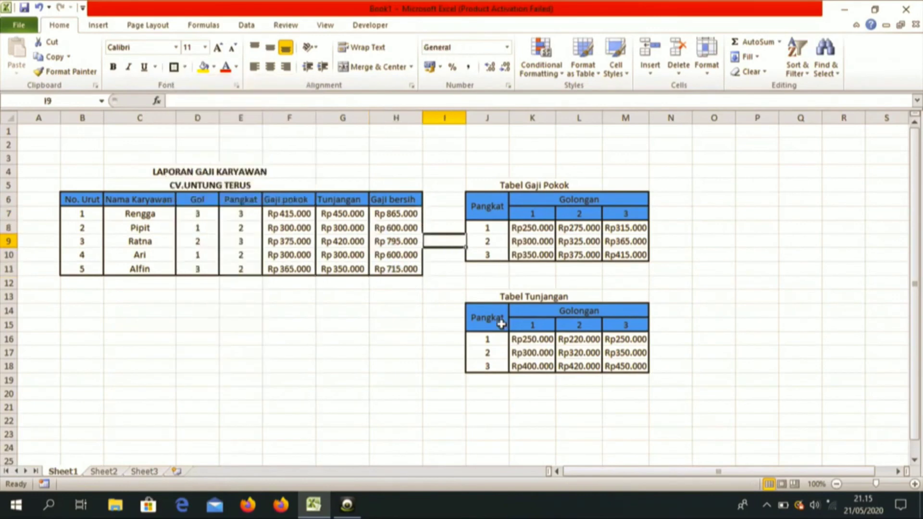
# Check the Gaji pokok and Tunjangan amounts in rows 7 to 11 that make up each Gaji bersih
pyautogui.click(390, 215)
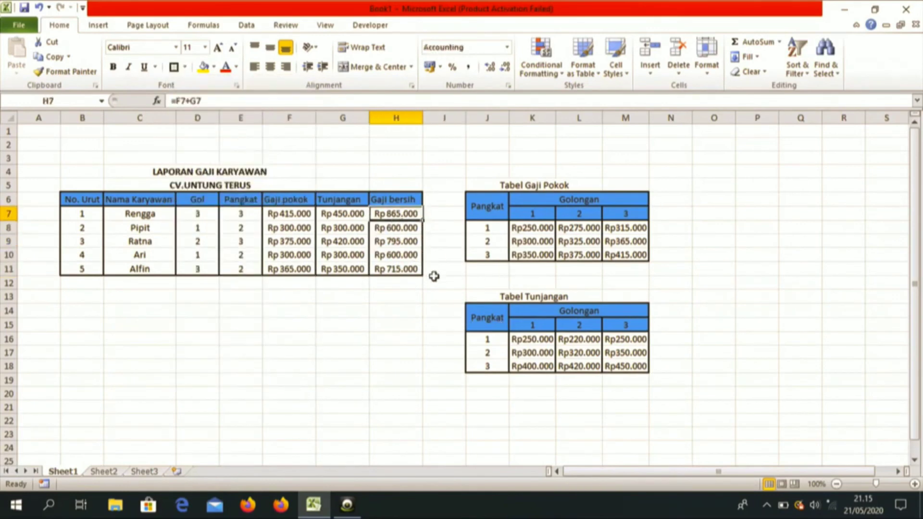
pyautogui.click(435, 281)
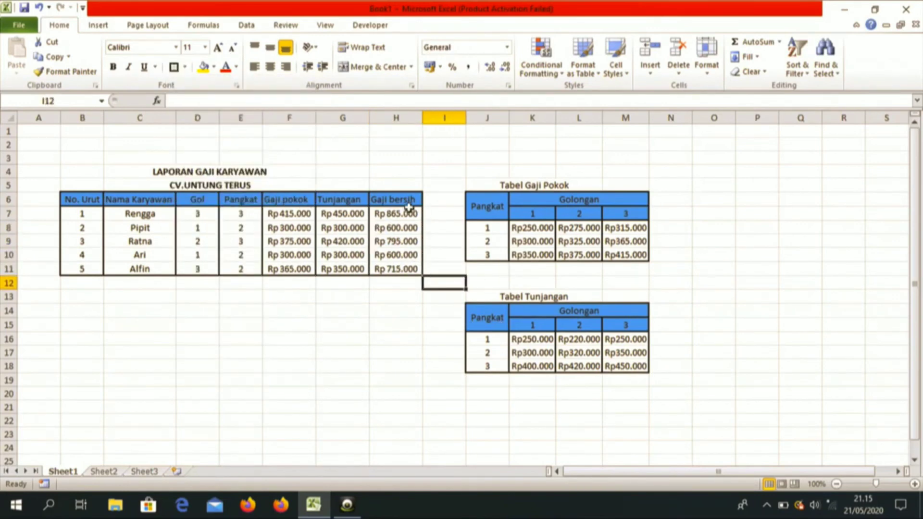
pyautogui.click(309, 216)
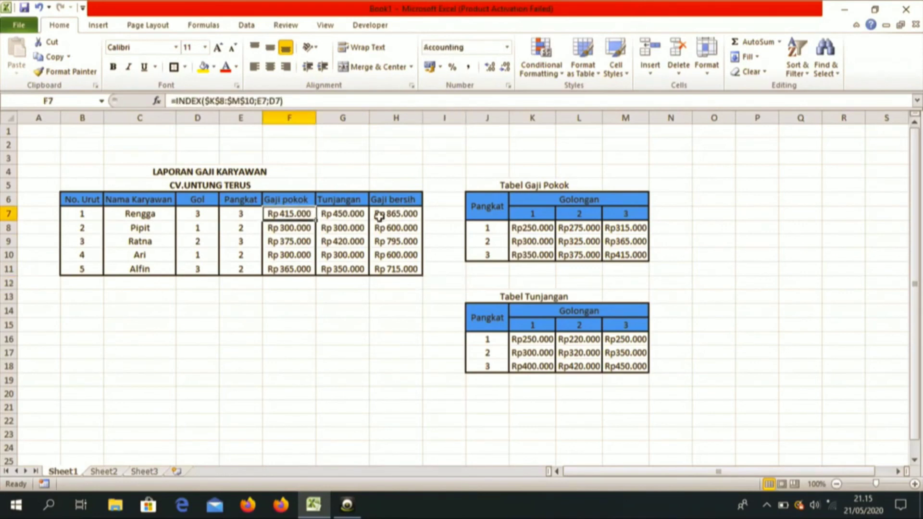
pyautogui.click(354, 217)
pyautogui.click(312, 228)
pyautogui.click(346, 229)
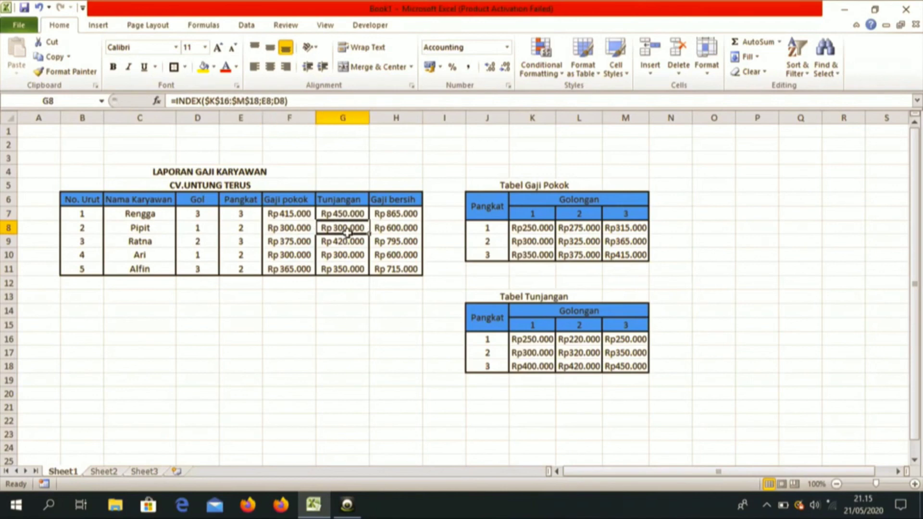
pyautogui.click(294, 242)
pyautogui.click(340, 254)
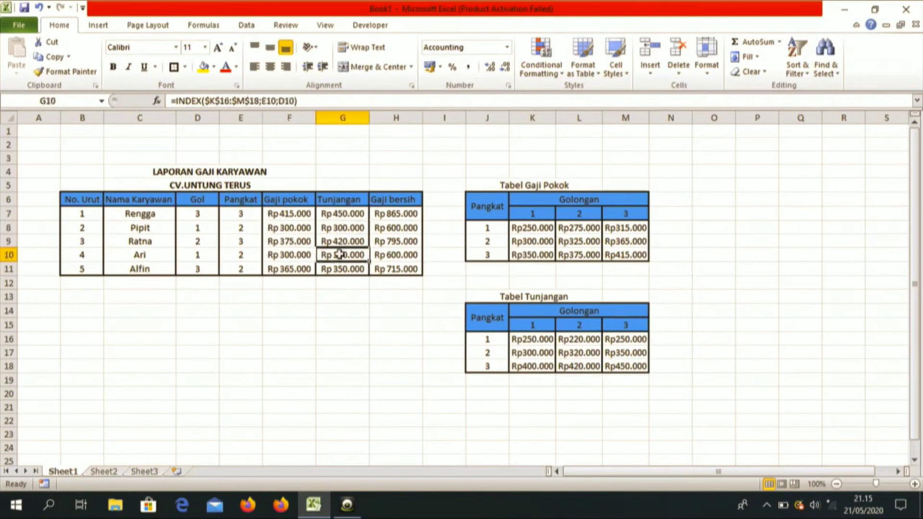
pyautogui.click(303, 266)
pyautogui.click(351, 269)
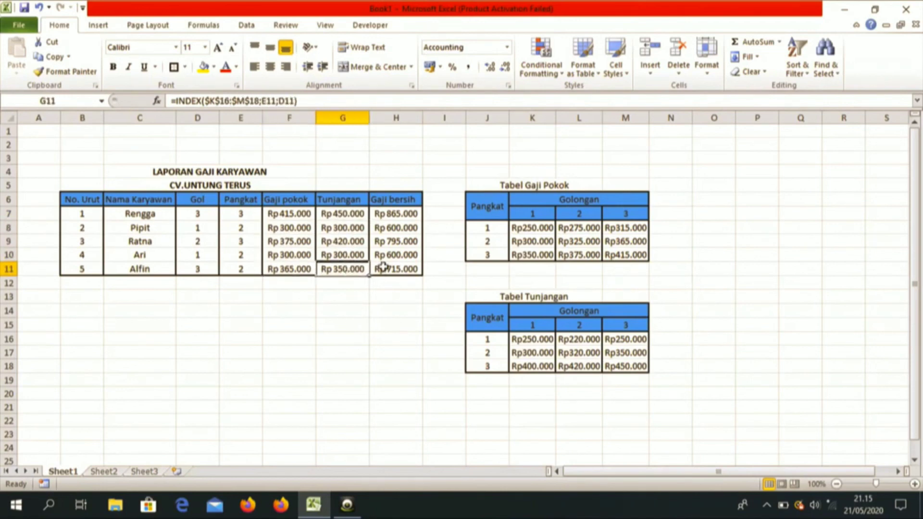
# Inspect the filled Gaji bersih formulas in H7 to H11
pyautogui.click(395, 227)
pyautogui.click(395, 216)
pyautogui.click(407, 242)
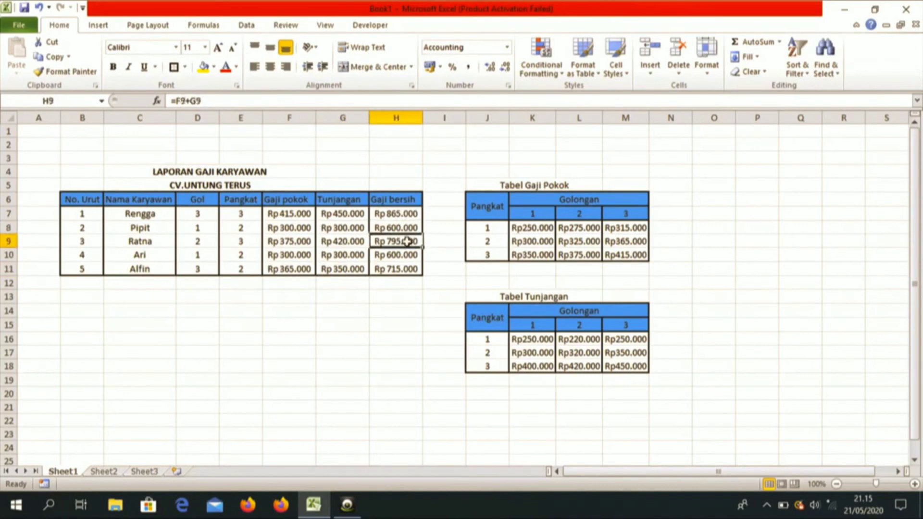
pyautogui.click(414, 271)
pyautogui.click(404, 253)
pyautogui.click(405, 227)
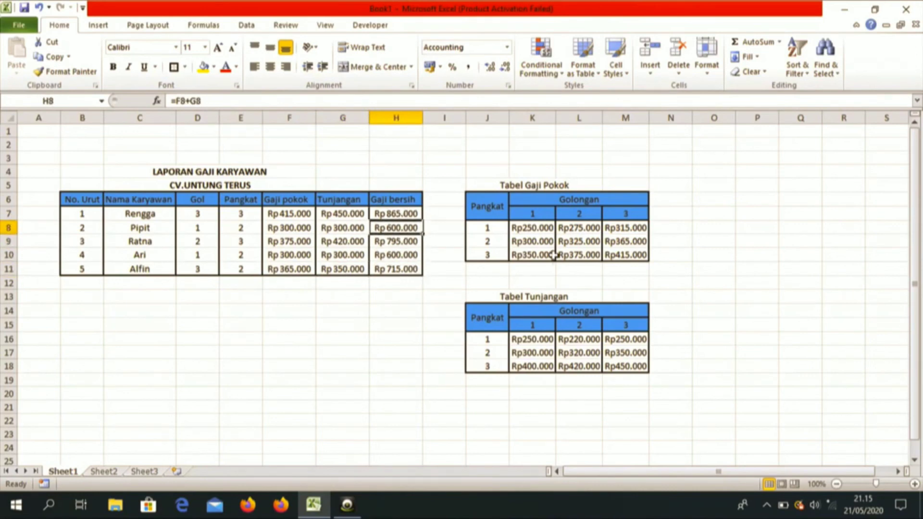
pyautogui.click(779, 272)
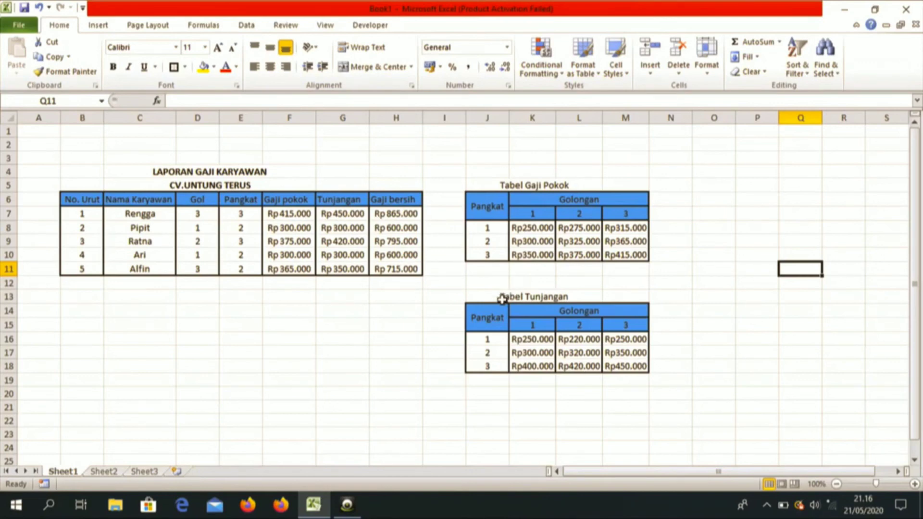
pyautogui.click(348, 514)
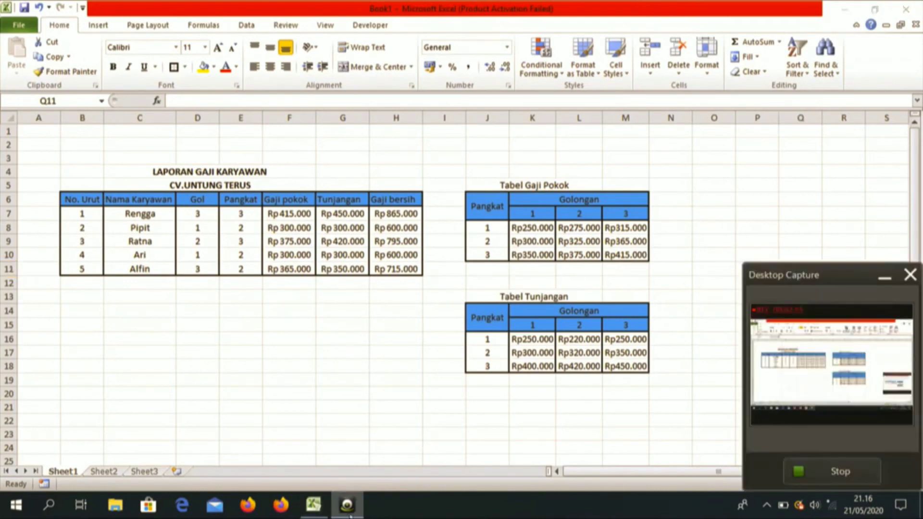